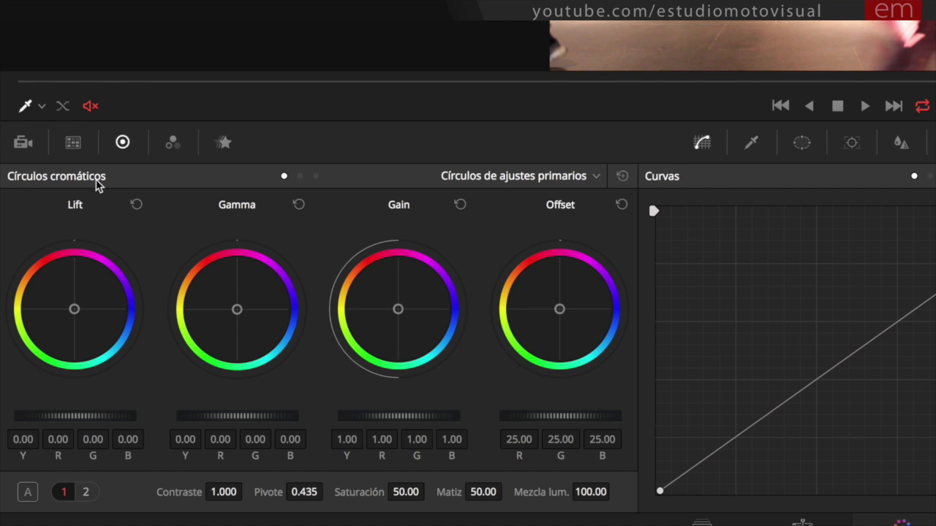
Look through the color wheels palette's primaries bars and Log modes, and return to the primaries wheels.
left_click(576, 179)
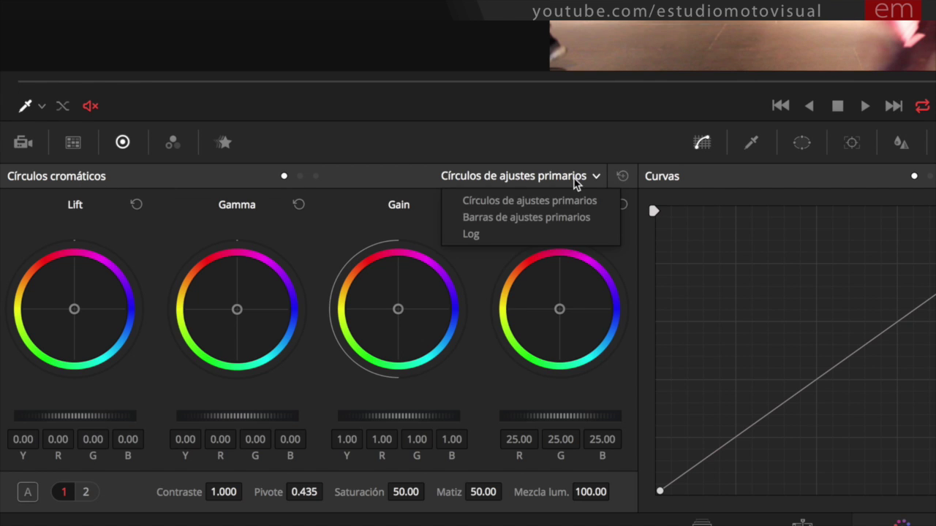
left_click(557, 217)
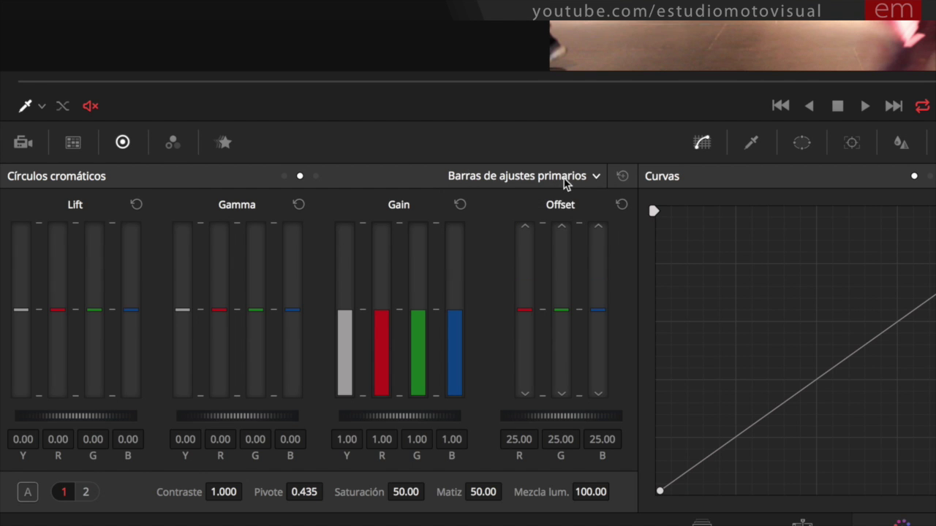
left_click(567, 176)
left_click(541, 232)
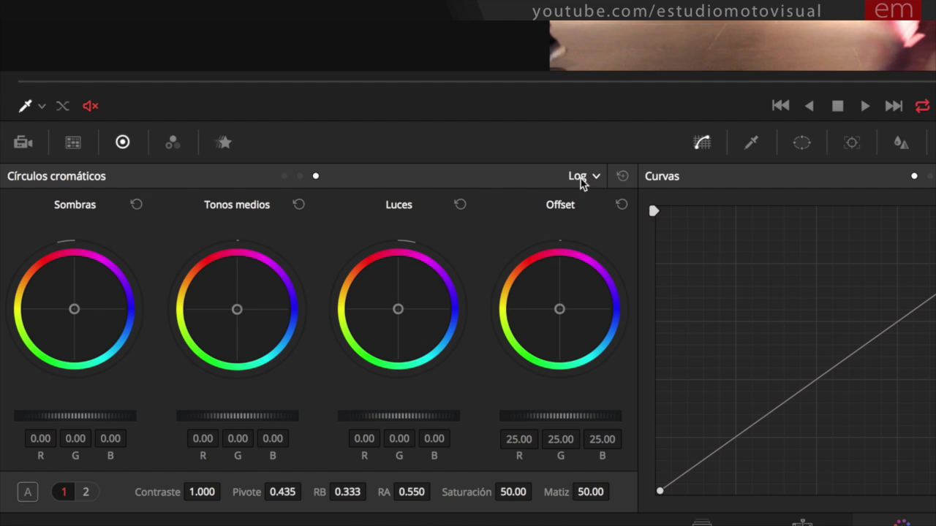
left_click(284, 176)
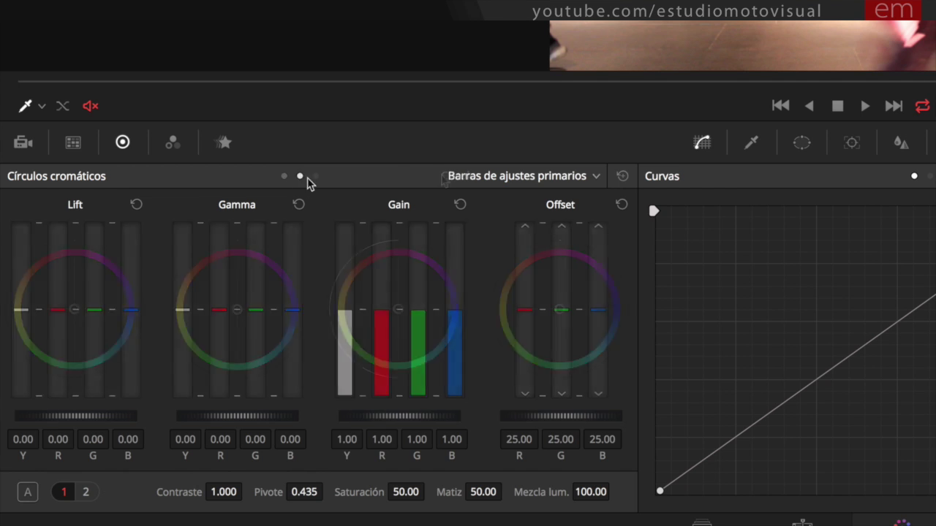
left_click(316, 177)
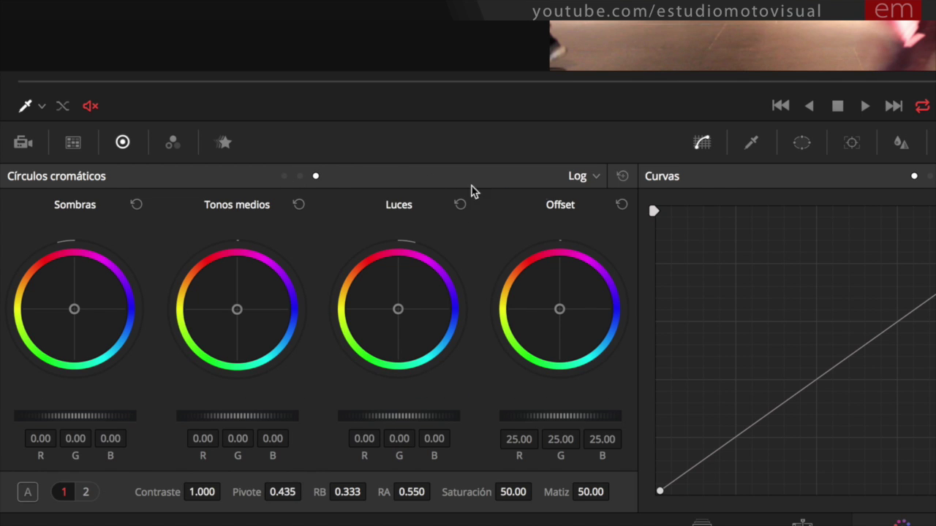
left_click(284, 177)
left_click(284, 176)
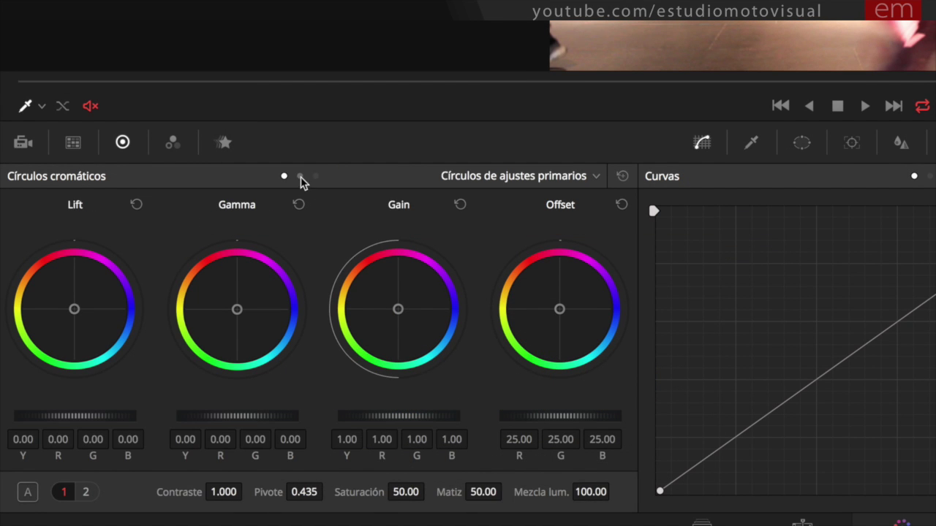
Compare the primaries bars with the primaries wheels, ending on the wheels.
left_click(300, 176)
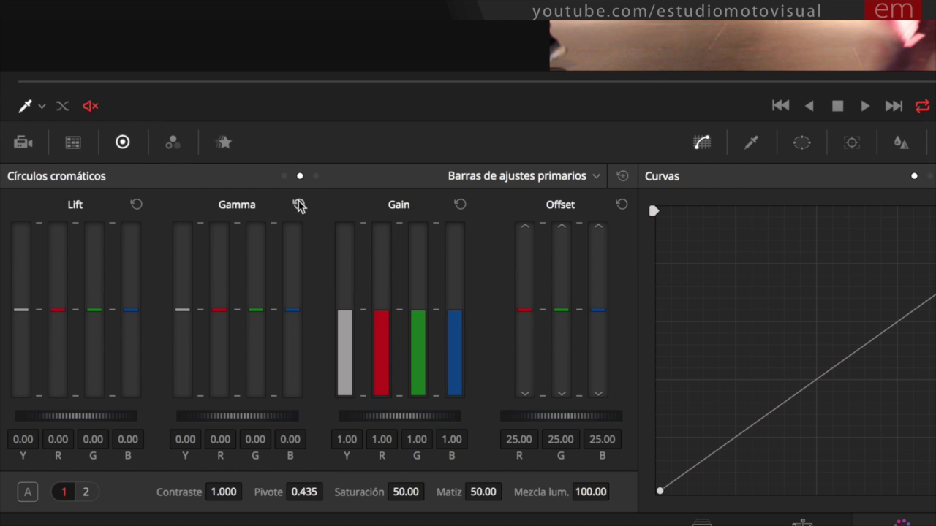
left_click(284, 176)
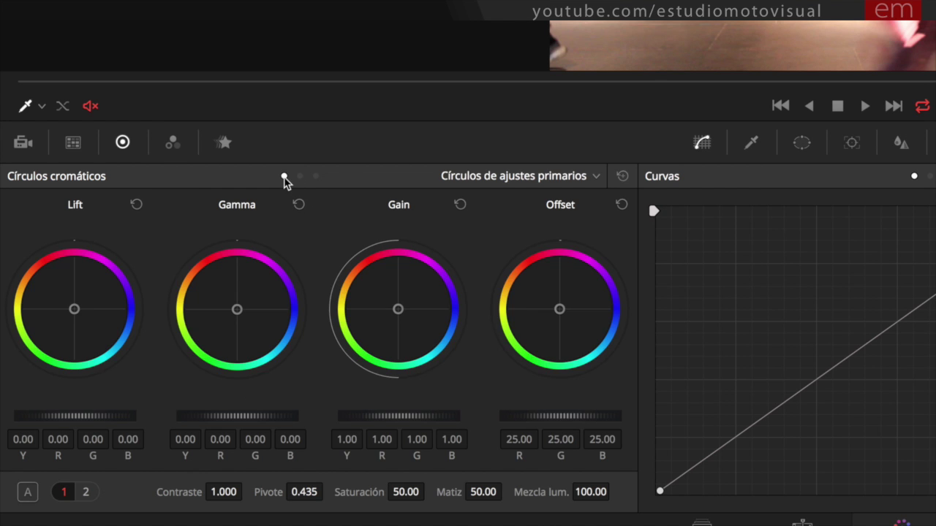
left_click(300, 177)
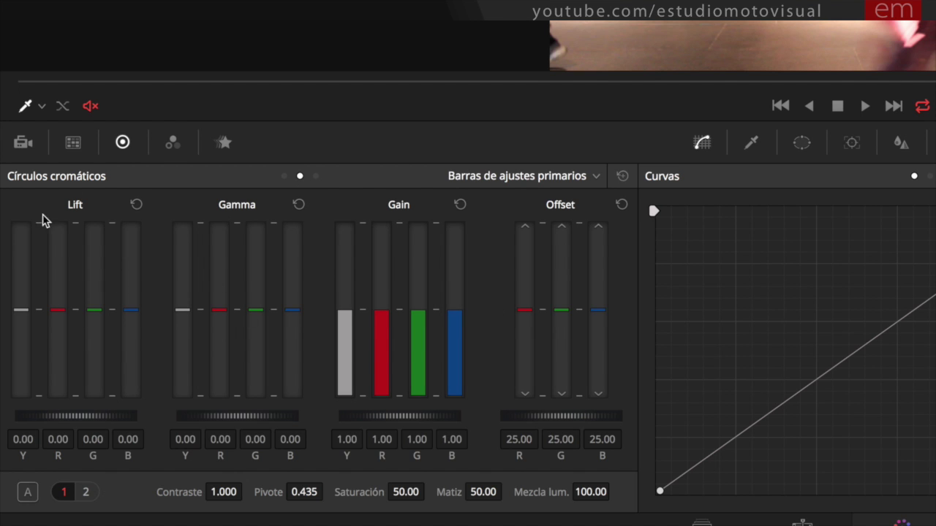
left_click(285, 177)
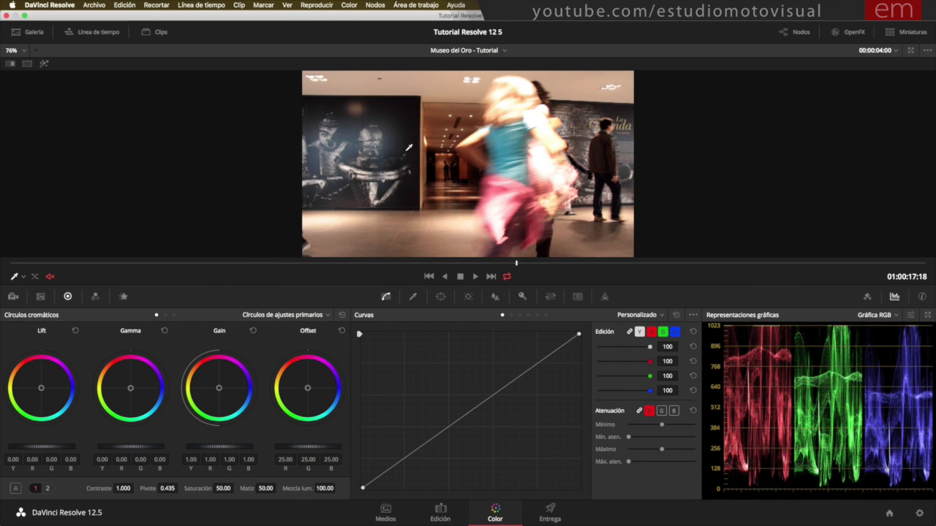
Try shifting the Lift color balance toward blue at different strengths, up to 0.27 blue, and reset the Lift wheel.
left_click_drag(41, 388, 55, 397)
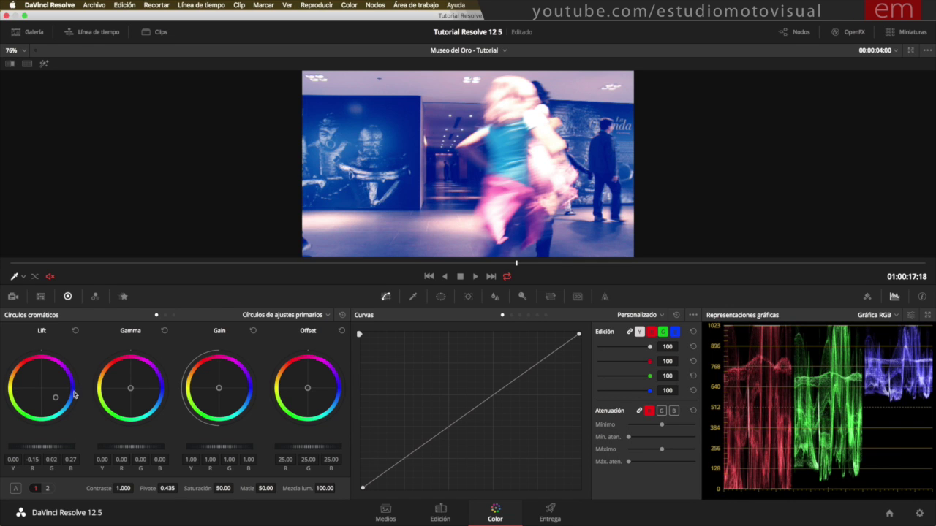
left_click_drag(56, 397, 51, 394)
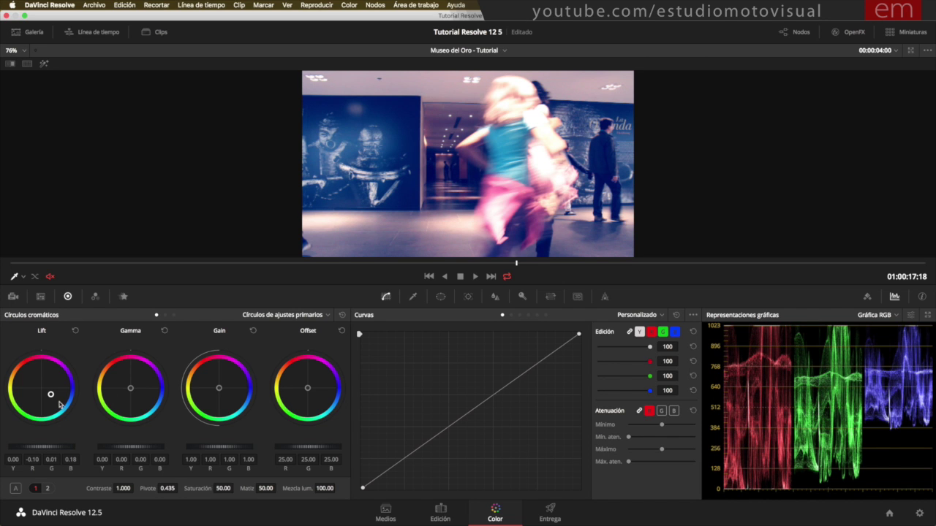
left_click_drag(60, 402, 48, 393)
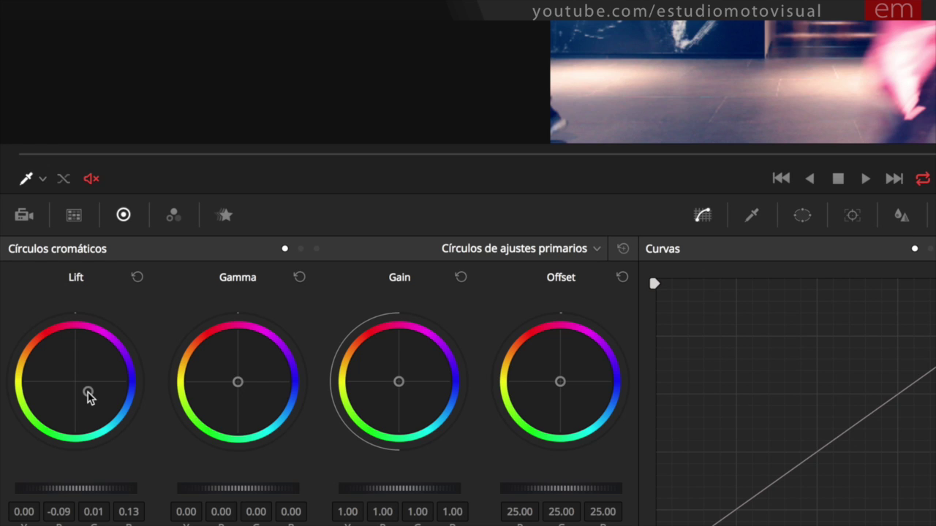
double_click(88, 392)
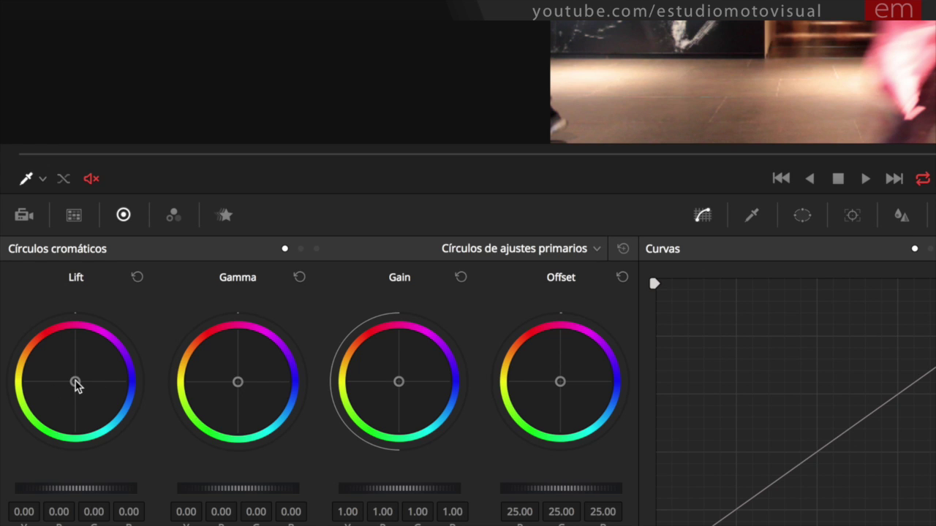
left_click_drag(76, 383, 94, 391)
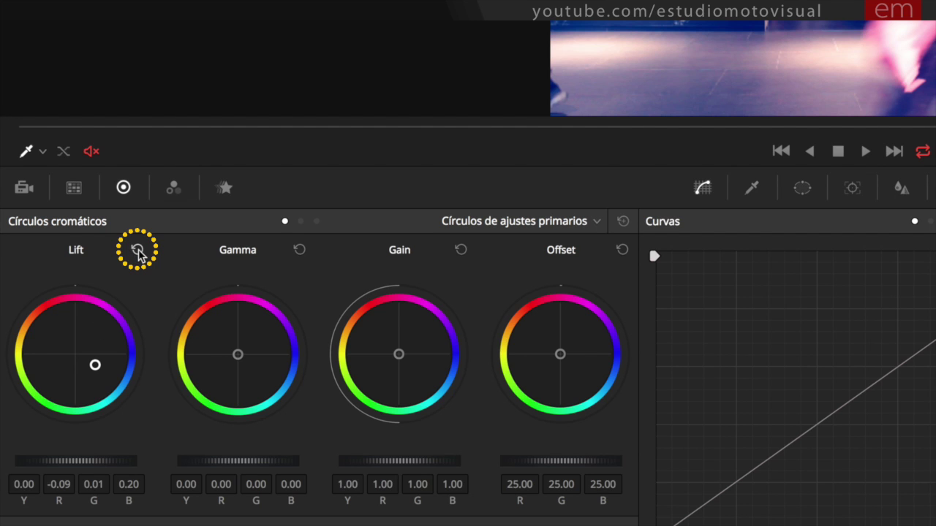
left_click(136, 251)
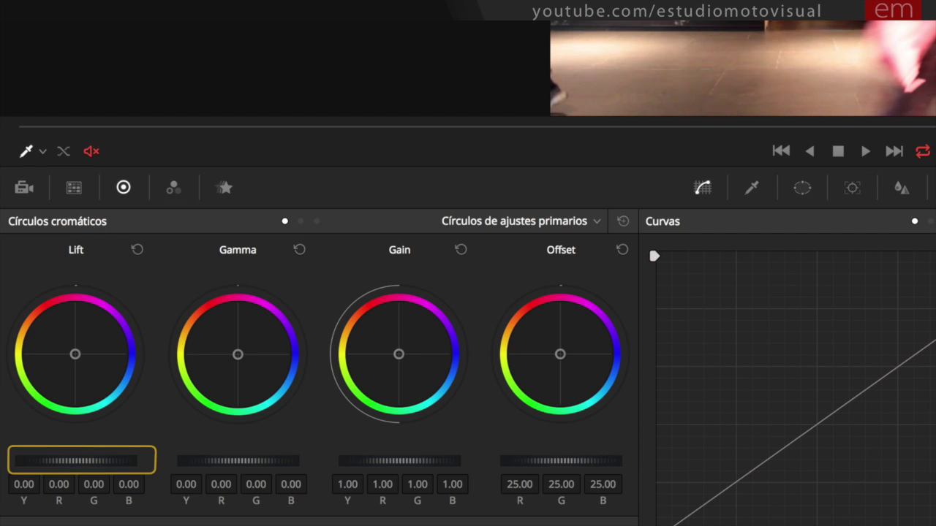
Try raising and lowering the Lift master level, up to 0.14 on all channels, and reset Lift.
left_click_drag(84, 461, 130, 468)
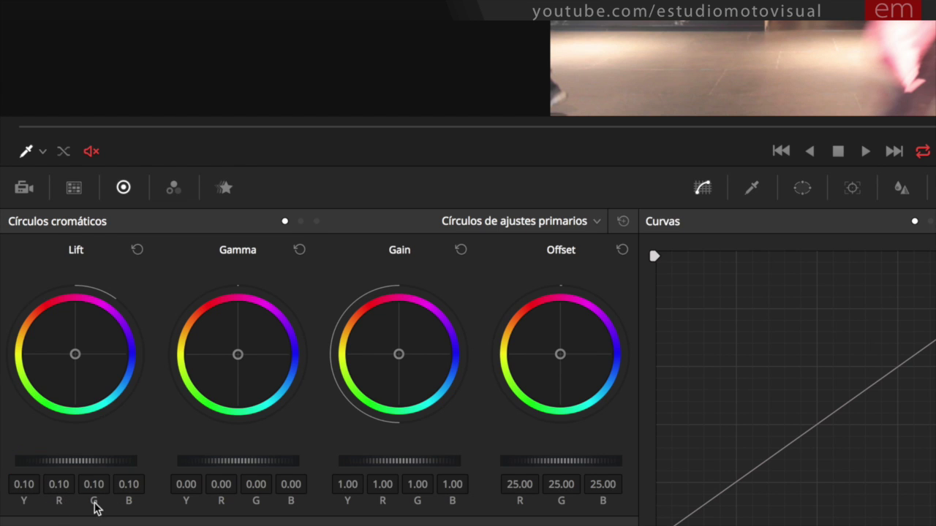
left_click_drag(78, 463, 40, 446)
mouse_move(112, 461)
left_mouse_down()
mouse_move(89, 461)
mouse_move(123, 468)
left_mouse_up()
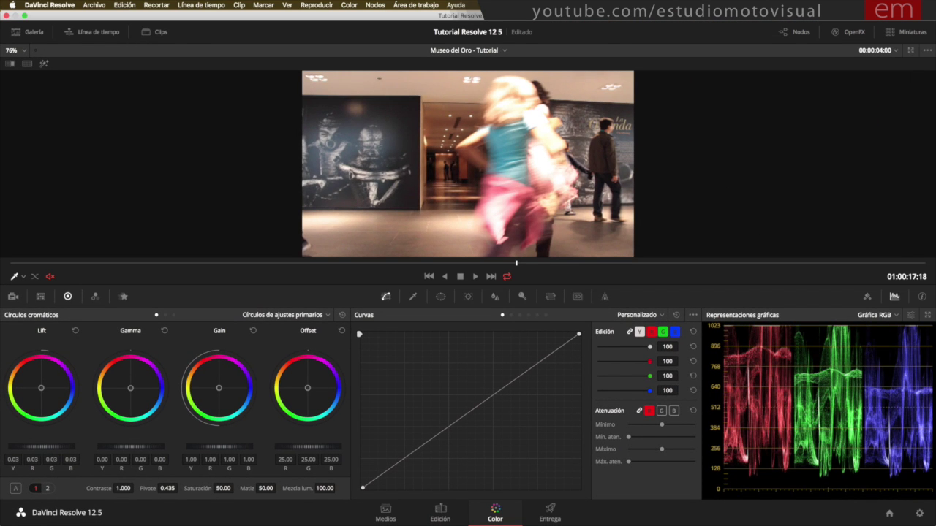
left_click_drag(41, 446, 66, 446)
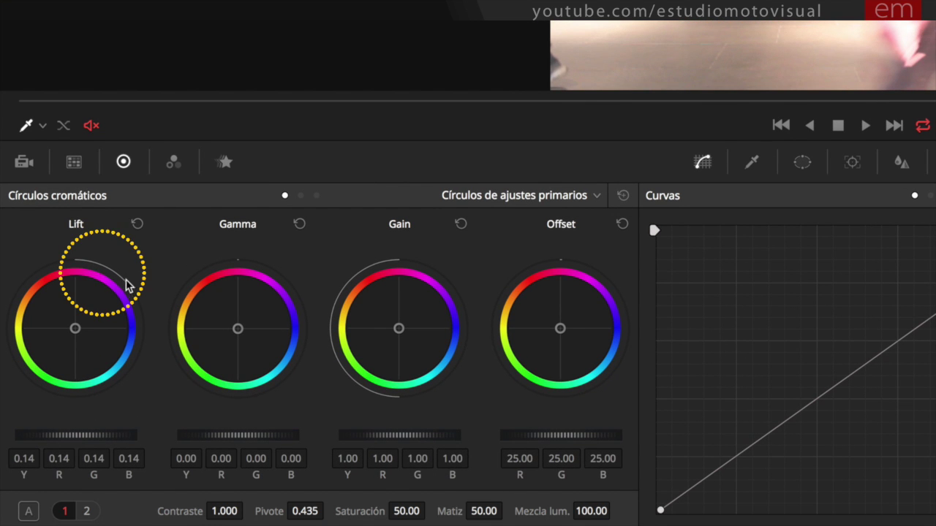
left_click_drag(75, 437, 101, 441)
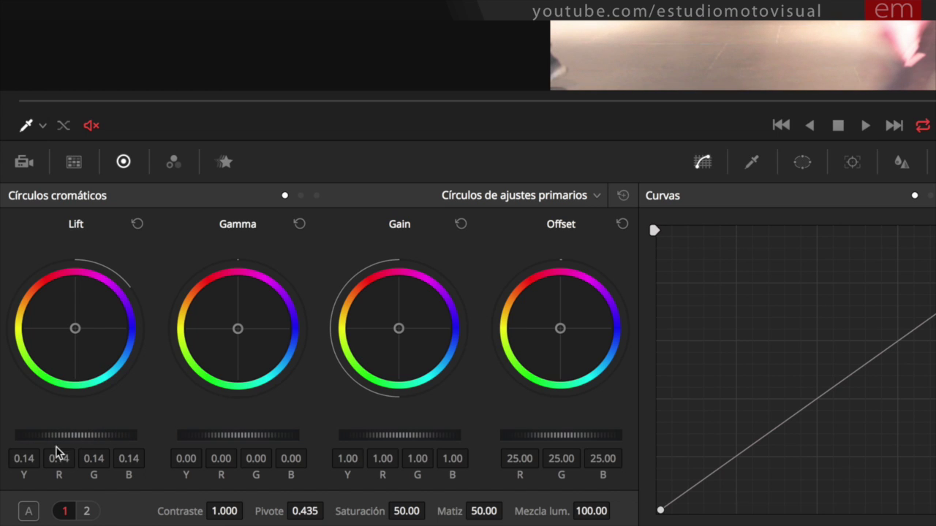
left_click(136, 225)
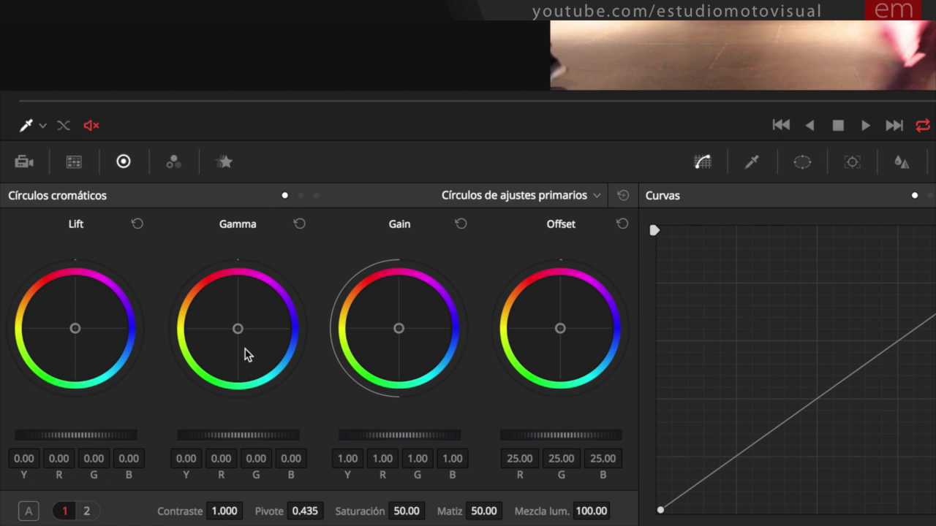
Try changing the Gamma color balance and master level, resetting the Gamma wheel after each change.
left_click_drag(238, 328, 233, 309)
left_click_drag(128, 377, 123, 395)
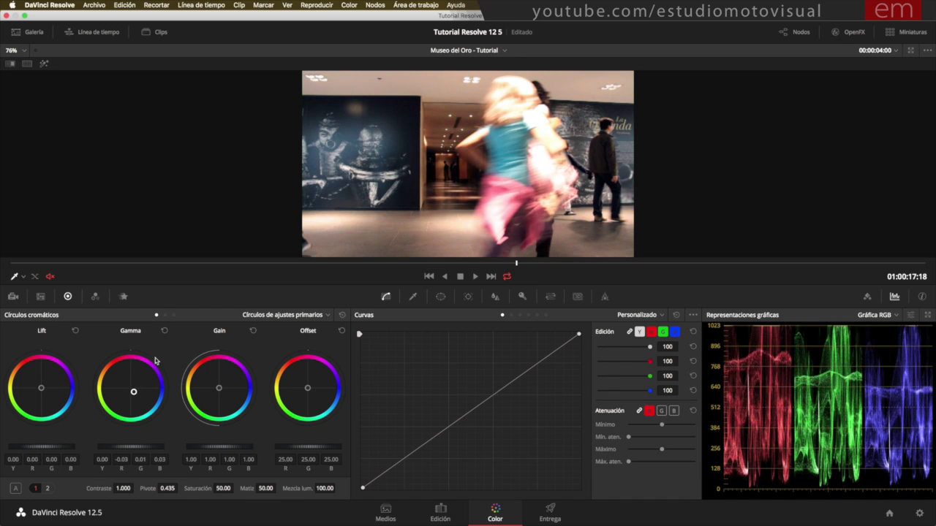
left_click(166, 331)
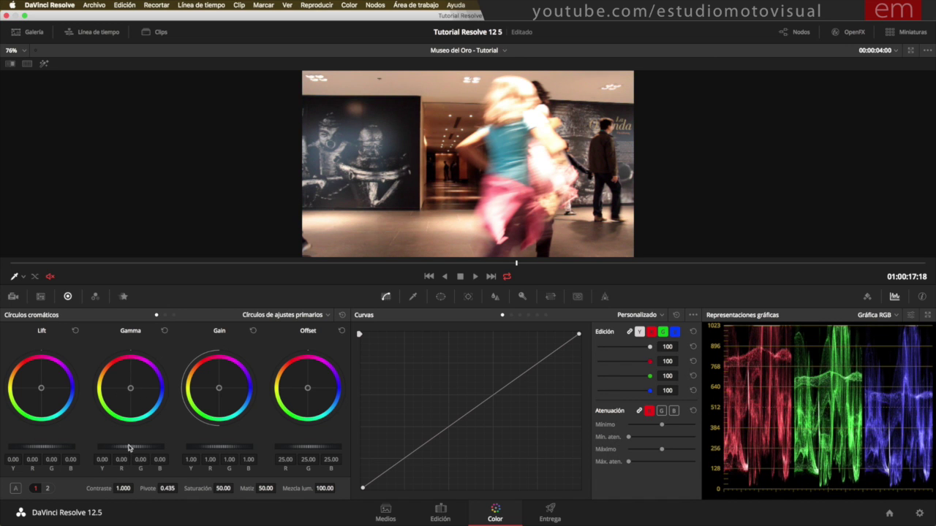
left_click_drag(129, 448, 150, 447)
left_click(165, 331)
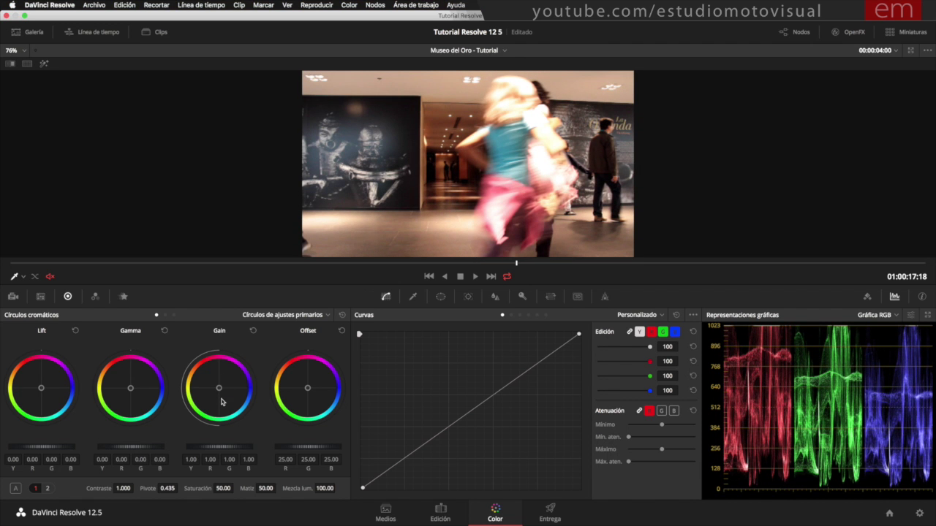
Try shifting the Gain color balance toward magenta-blue and changing its master level, resetting the Gain wheel after each change.
mouse_move(220, 389)
left_mouse_down()
mouse_move(208, 387)
mouse_move(224, 388)
left_mouse_up()
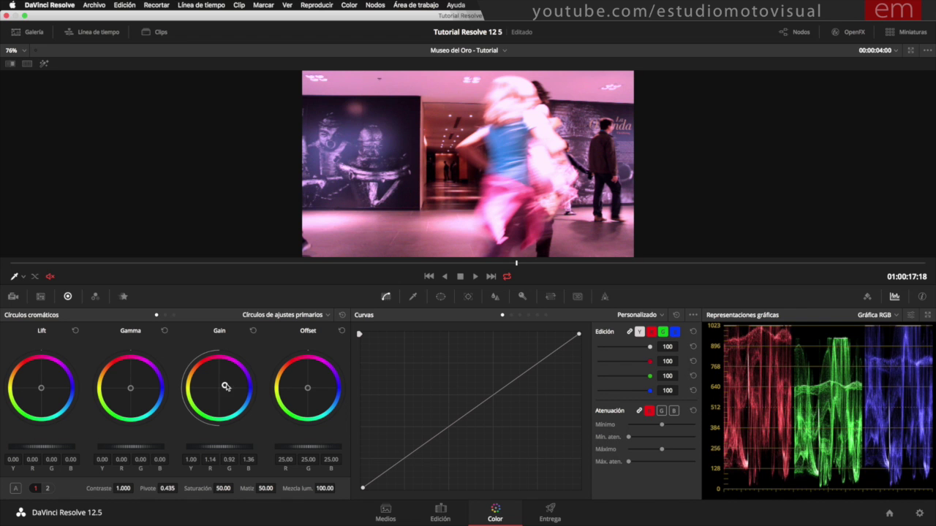
double_click(225, 387)
left_click_drag(213, 448, 233, 446)
left_click(252, 332)
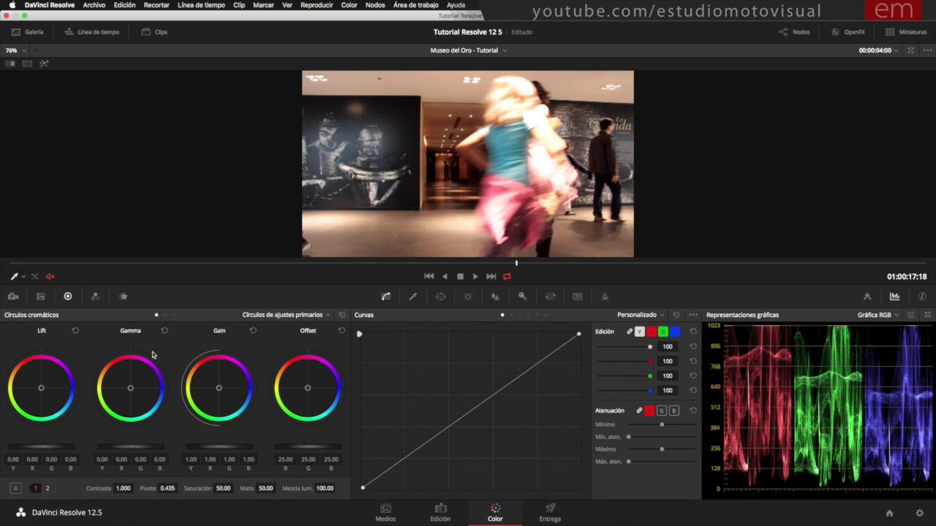
Raise the Lift master level to 0.11 and lower the Gain master level to 0.66 to flatten the contrast.
left_click_drag(52, 448, 66, 448)
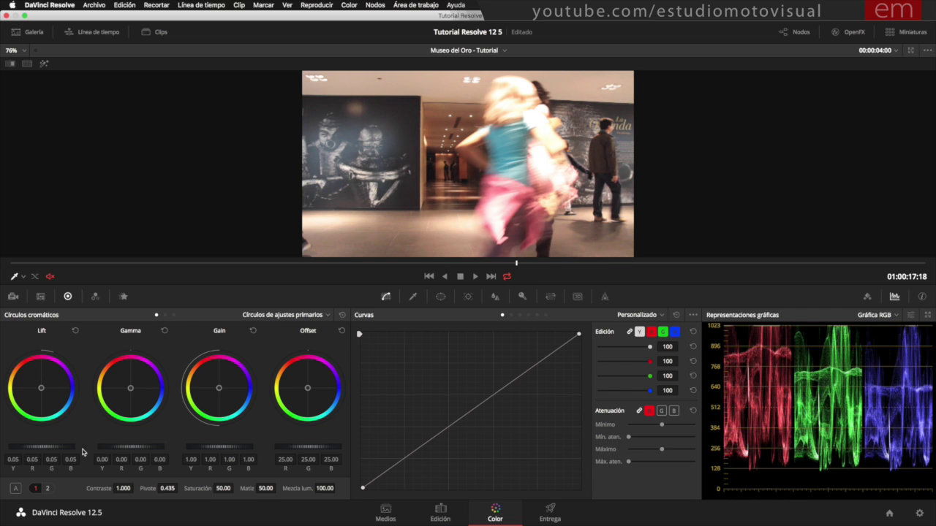
left_click_drag(219, 447, 193, 447)
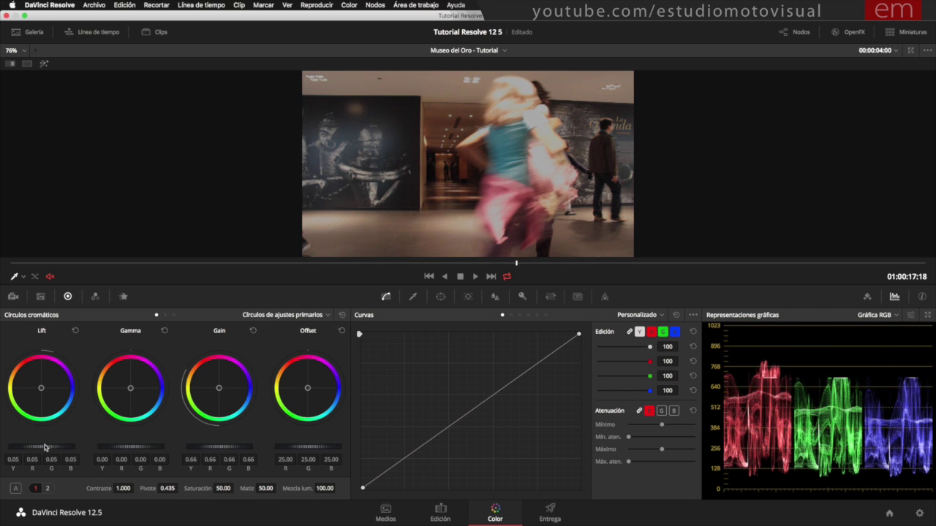
left_click_drag(45, 448, 62, 448)
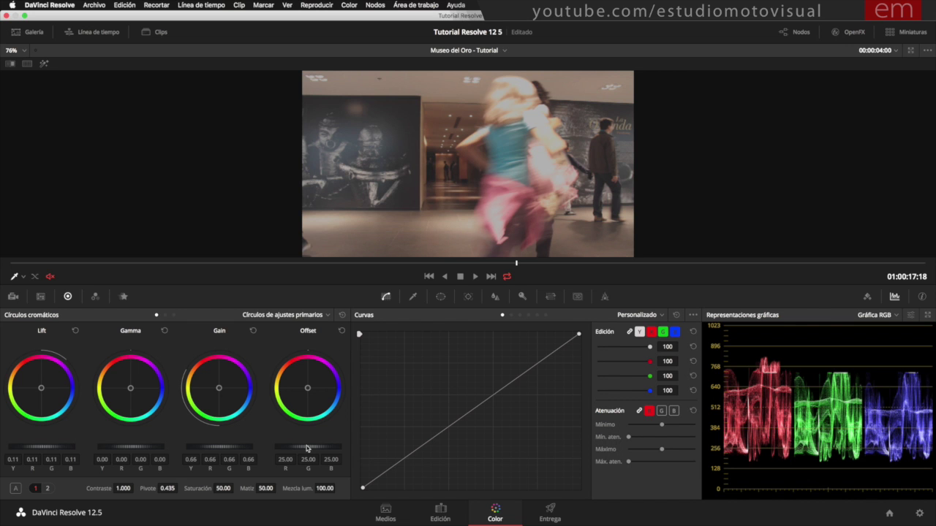
Raise the Offset level and shift its color balance toward blue, to 25.24 red, 30.13 green and 34.09 blue.
mouse_move(307, 448)
left_mouse_down()
mouse_move(338, 448)
mouse_move(307, 448)
mouse_move(316, 448)
left_mouse_up()
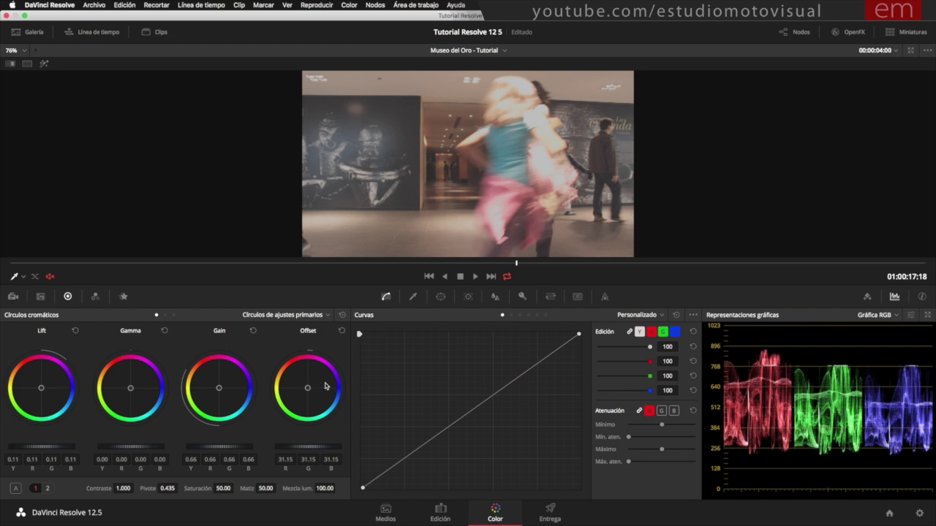
mouse_move(308, 389)
left_mouse_down()
mouse_move(315, 379)
mouse_move(298, 392)
mouse_move(315, 391)
mouse_move(316, 382)
mouse_move(299, 382)
mouse_move(317, 388)
mouse_move(305, 383)
mouse_move(300, 392)
mouse_move(309, 391)
left_mouse_up()
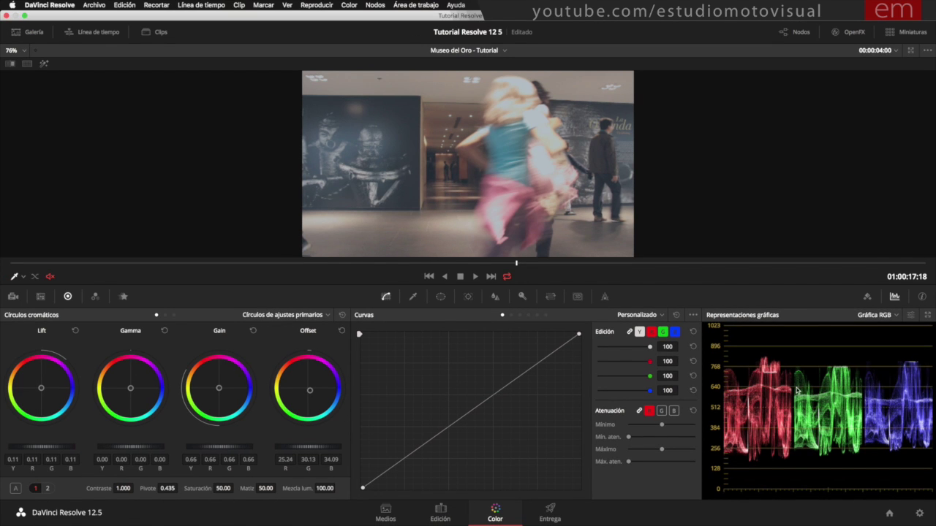
Reset Lift and Gain, and set the Gain master level to 0.86 and the Lift master level to -0.01.
left_click(76, 330)
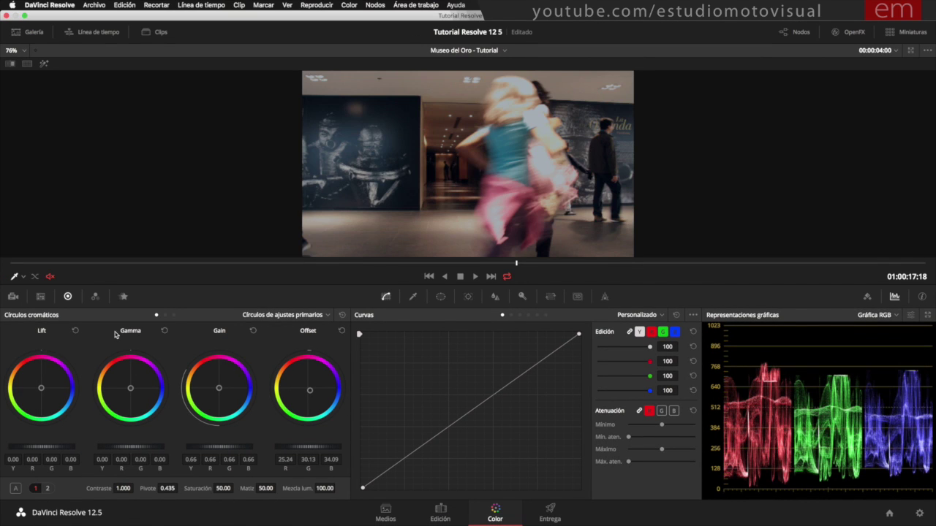
left_click(253, 331)
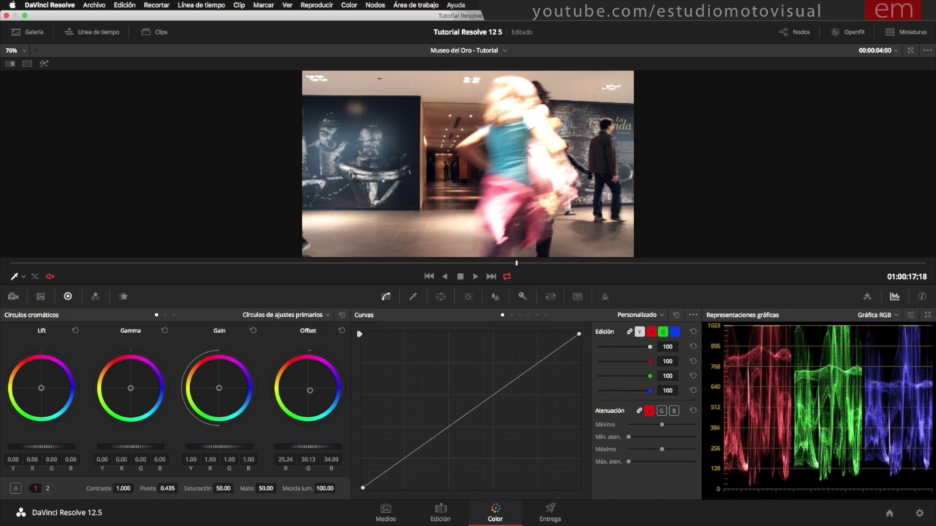
left_click_drag(219, 447, 206, 446)
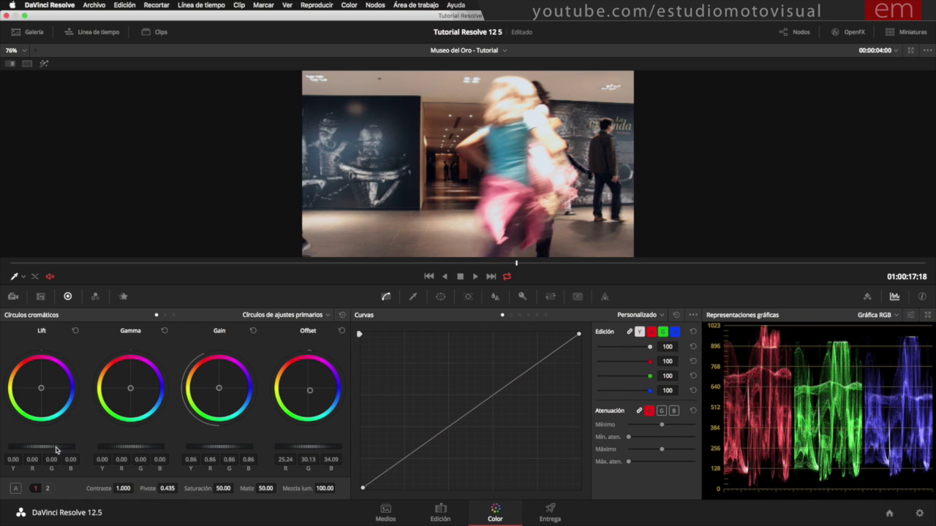
left_click_drag(42, 447, 39, 447)
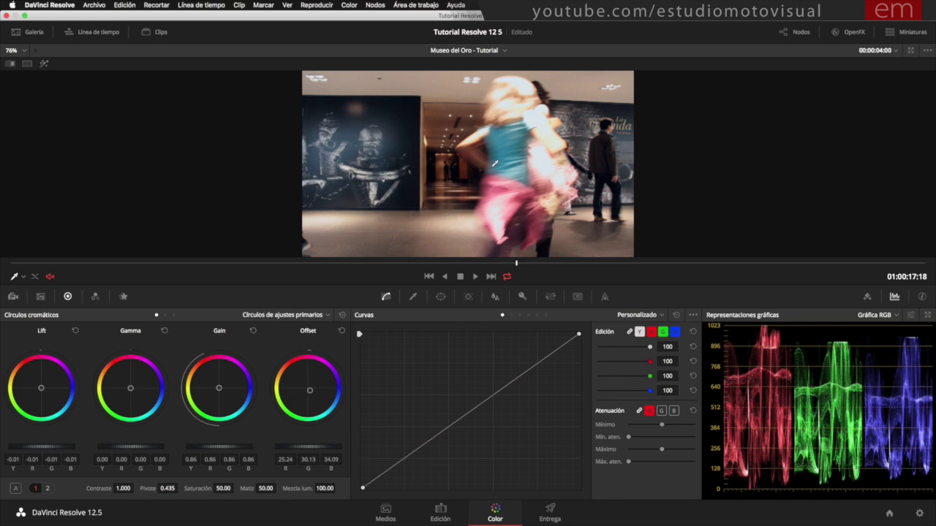
Show the node graph and move node 01 down to the height of the source and output connectors.
left_click(795, 32)
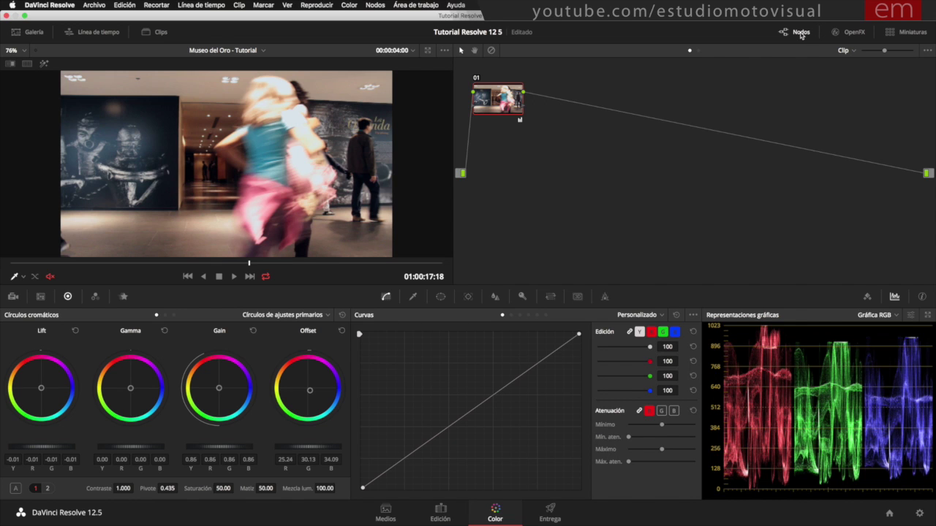
left_click_drag(596, 191, 582, 162)
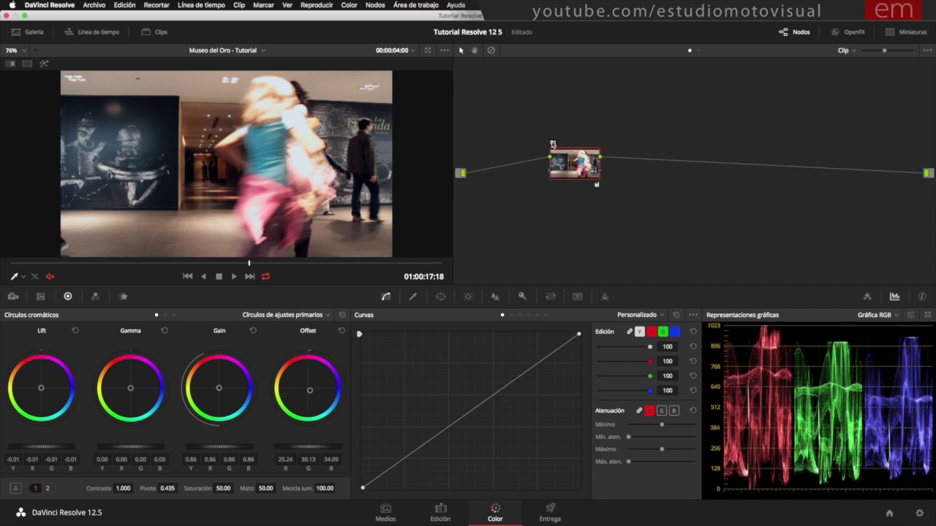
Disable and re-enable node 01 several times to compare the original image with the graded one.
left_click(553, 144)
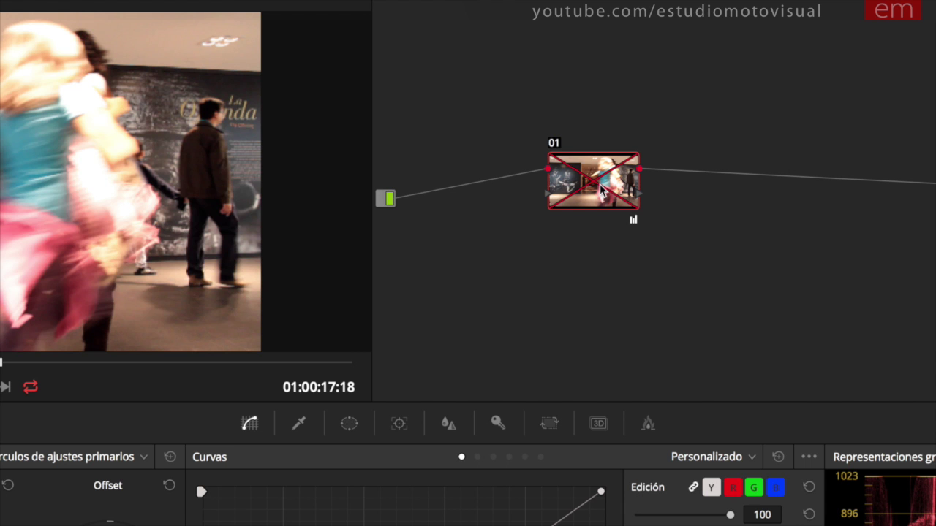
left_click(554, 143)
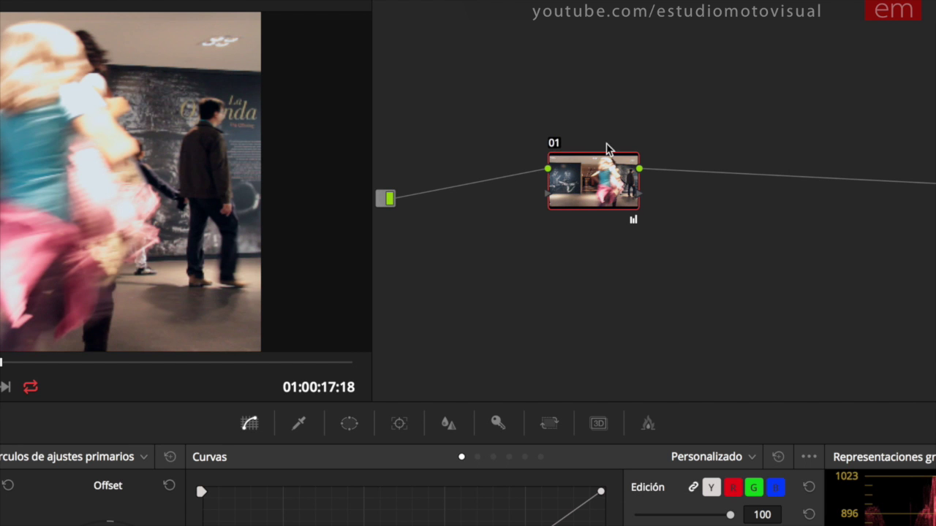
left_click(554, 143)
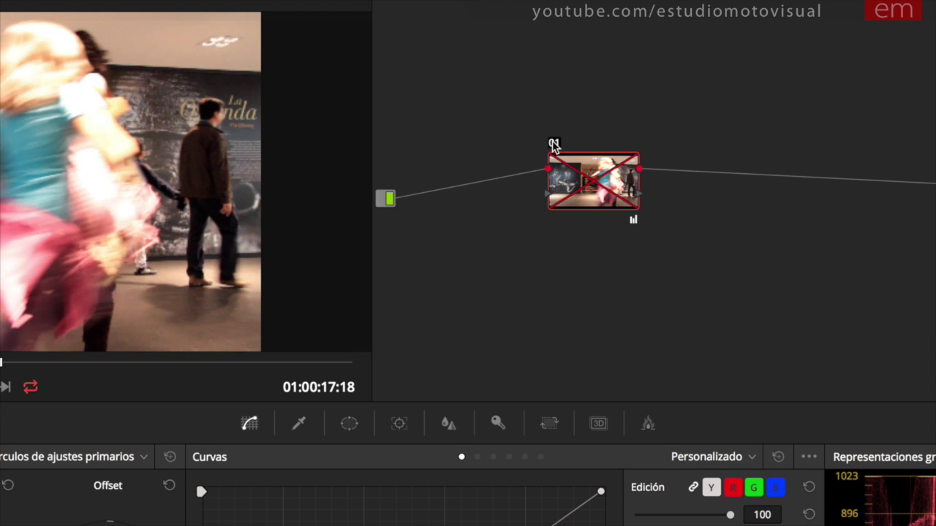
left_click(553, 144)
left_click(553, 144)
left_click(553, 144)
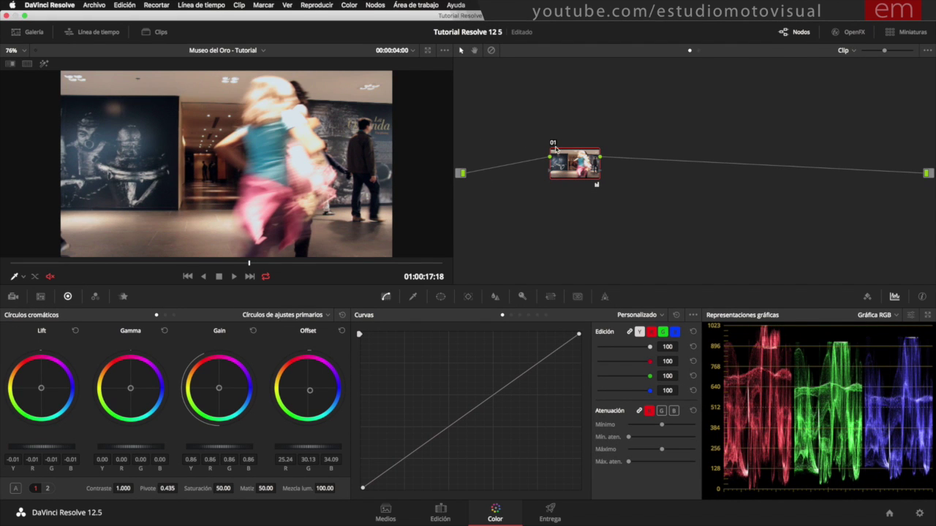
left_click(553, 144)
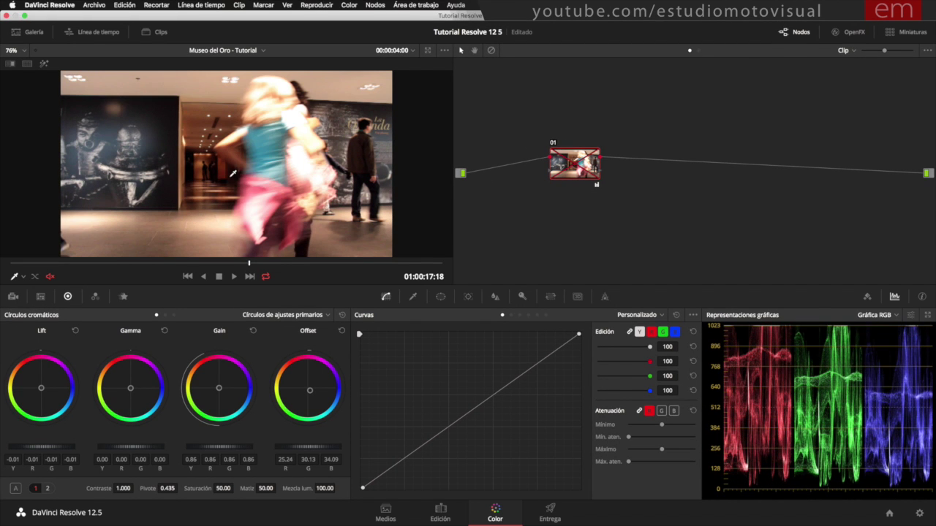
left_click(553, 143)
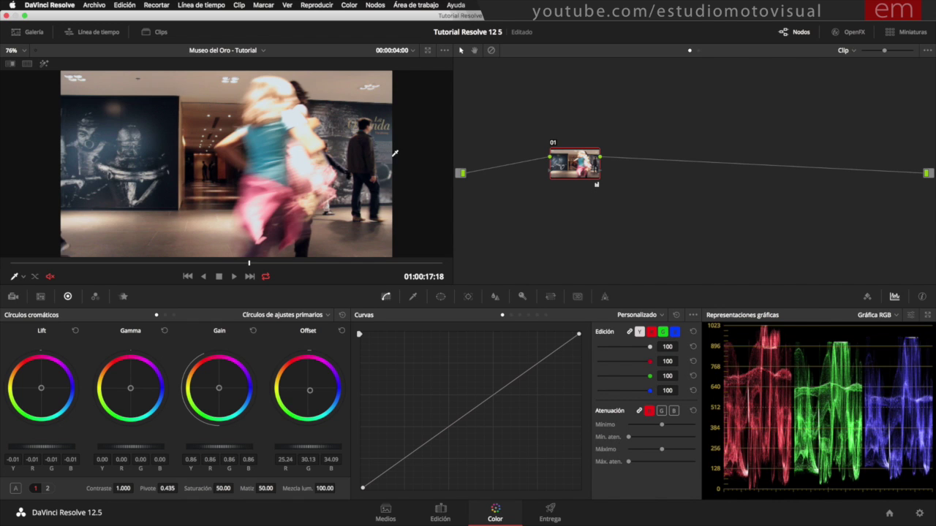
Shift node 01 slightly in the graph and reset all of its grading adjustments.
left_click_drag(569, 163, 574, 173)
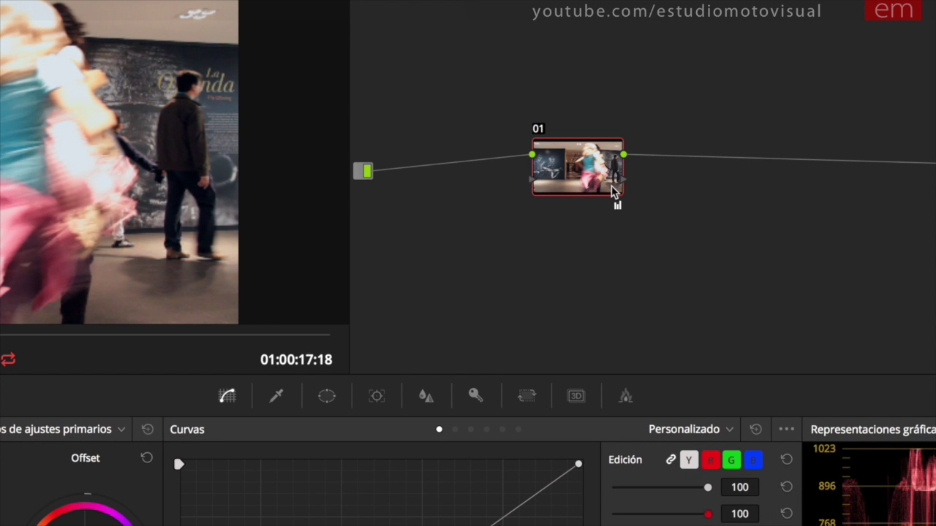
right_click(582, 161)
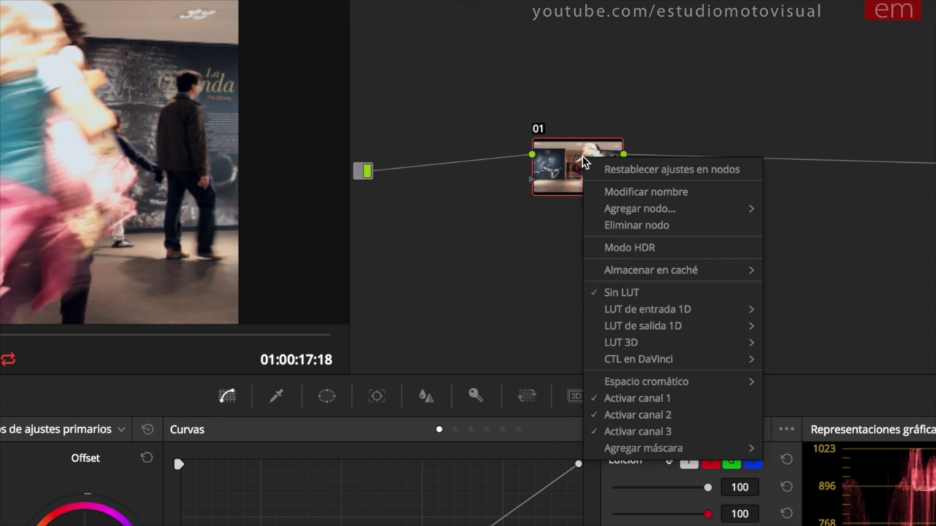
left_click(721, 171)
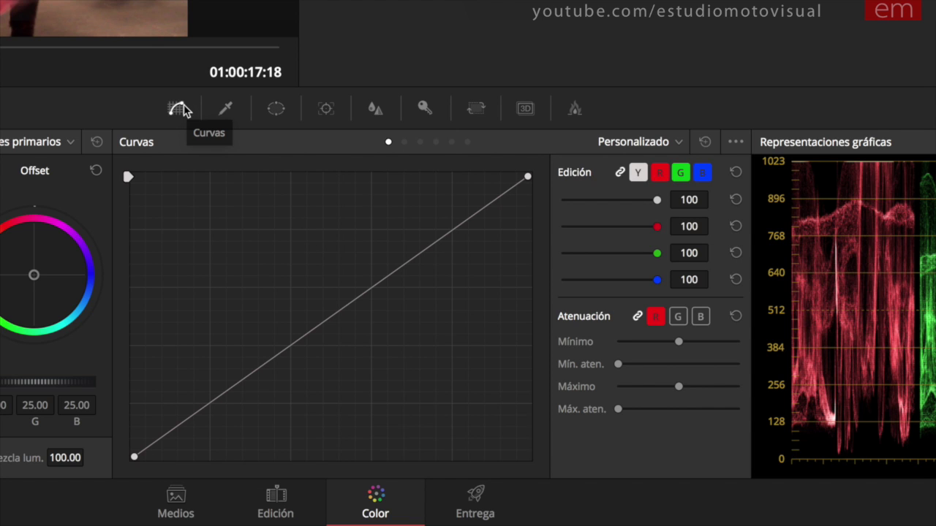
Add a midpoint to the linked custom curve, try raising it strongly, and bring it back to just above the diagonal.
left_click(331, 319)
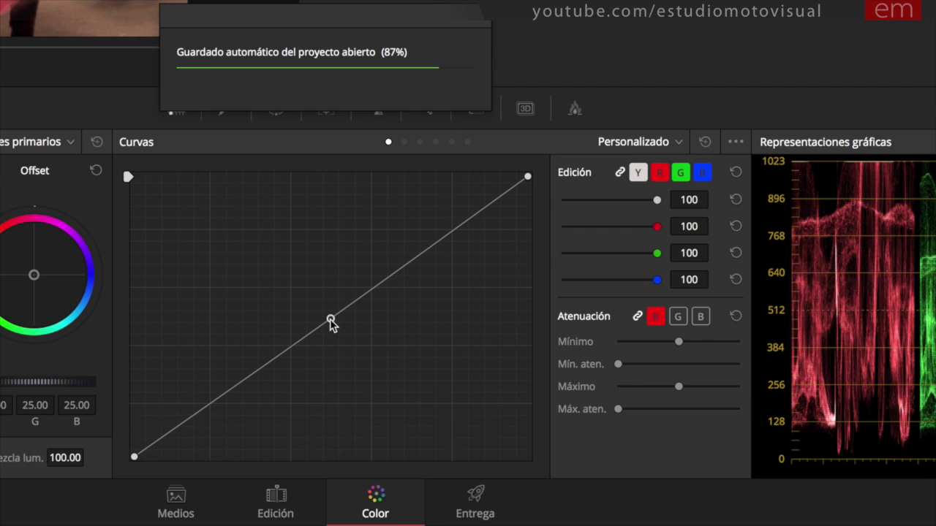
left_click_drag(330, 319, 278, 263)
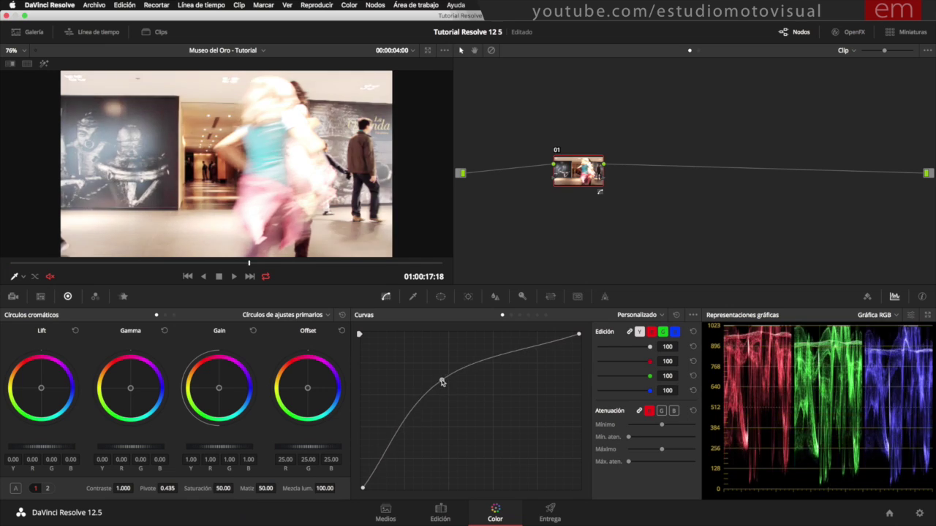
left_click_drag(442, 381, 468, 406)
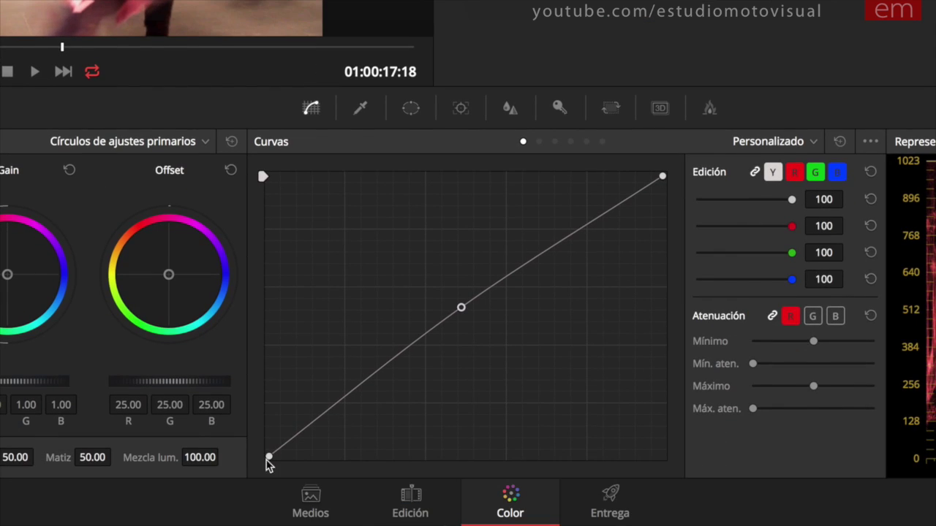
left_click(269, 458)
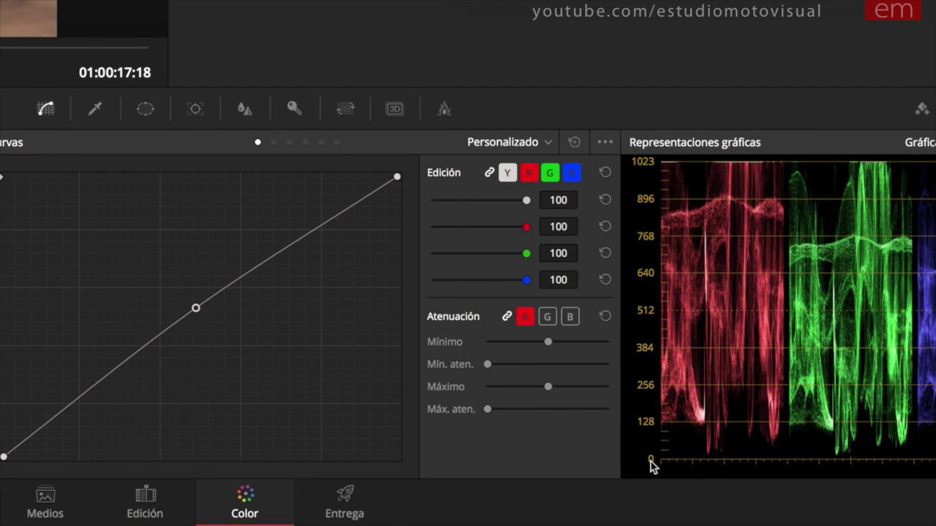
left_click(397, 179)
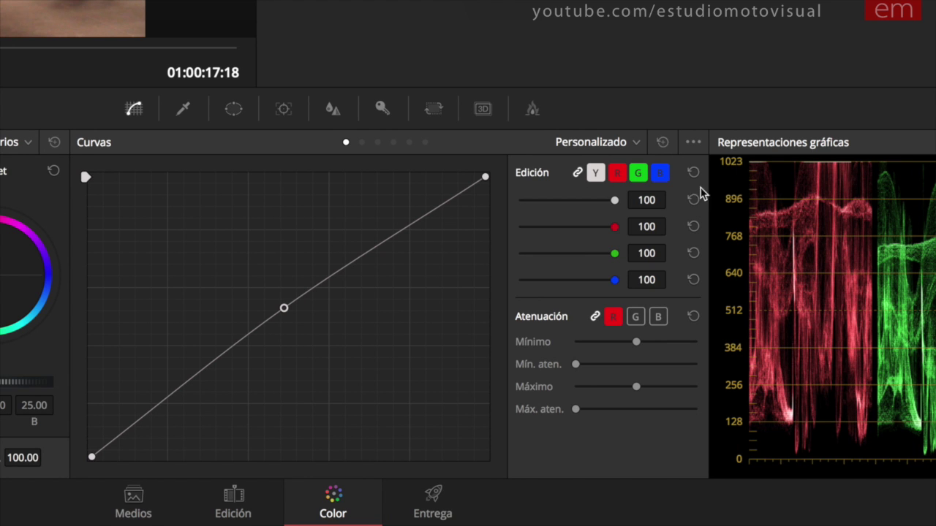
Add a control point on each side of the custom curve's midpoint and pull the midpoint down between them.
left_click_drag(287, 307, 283, 307)
left_click(336, 274)
left_click(226, 353)
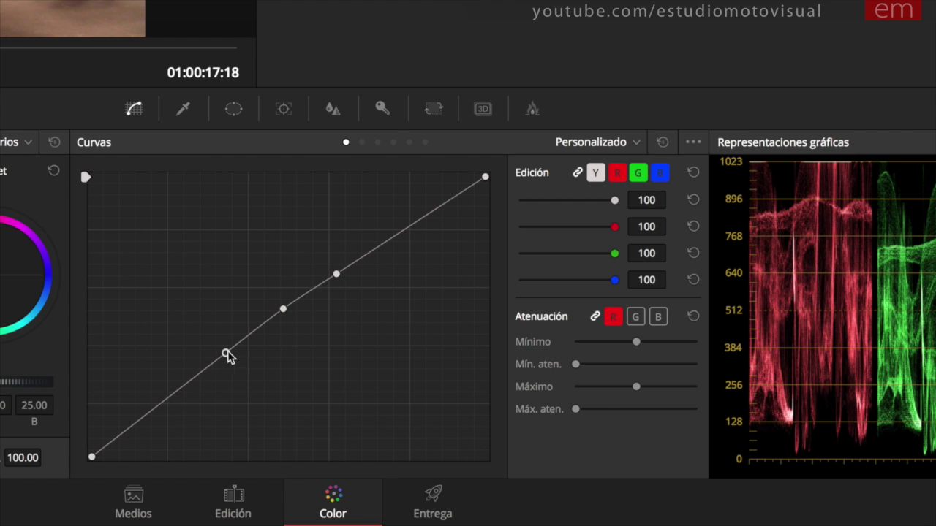
mouse_move(284, 311)
left_mouse_down()
mouse_move(292, 318)
mouse_move(270, 309)
mouse_move(282, 323)
mouse_move(261, 304)
mouse_move(284, 326)
mouse_move(265, 297)
mouse_move(297, 326)
mouse_move(270, 302)
mouse_move(286, 327)
mouse_move(272, 298)
mouse_move(296, 330)
mouse_move(285, 319)
left_mouse_up()
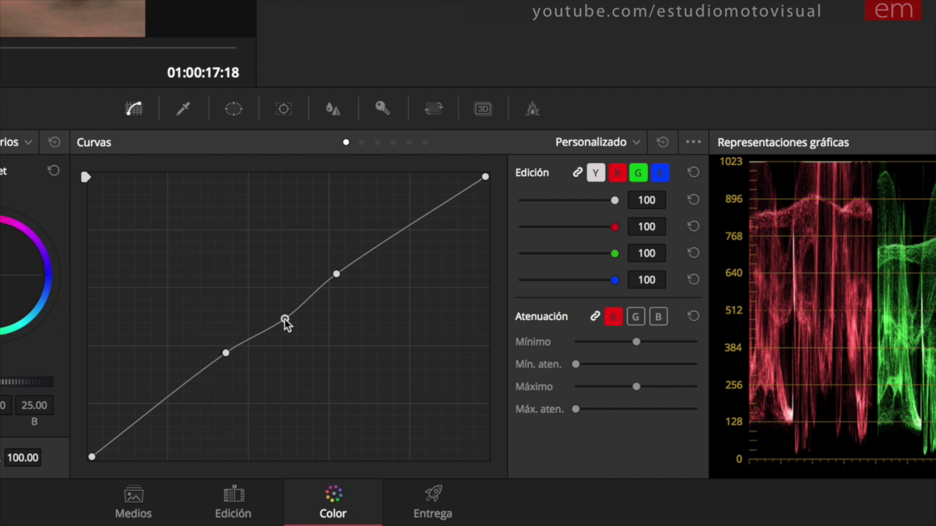
mouse_move(285, 319)
left_mouse_down()
mouse_move(272, 302)
mouse_move(300, 338)
mouse_move(269, 305)
mouse_move(285, 330)
left_mouse_up()
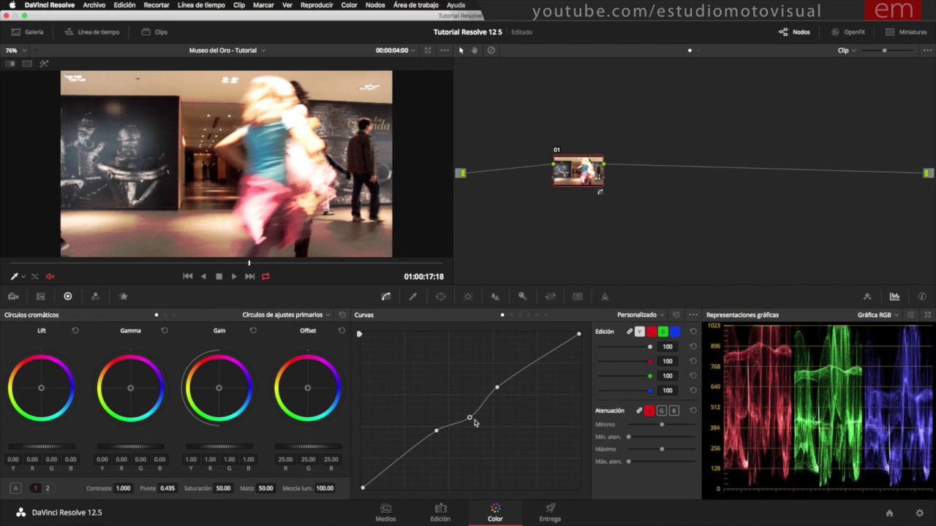
Try raising the curve's middle point toward the shadows, ease it back to a gentler bend, and reset the curves.
left_click_drag(473, 422, 450, 386)
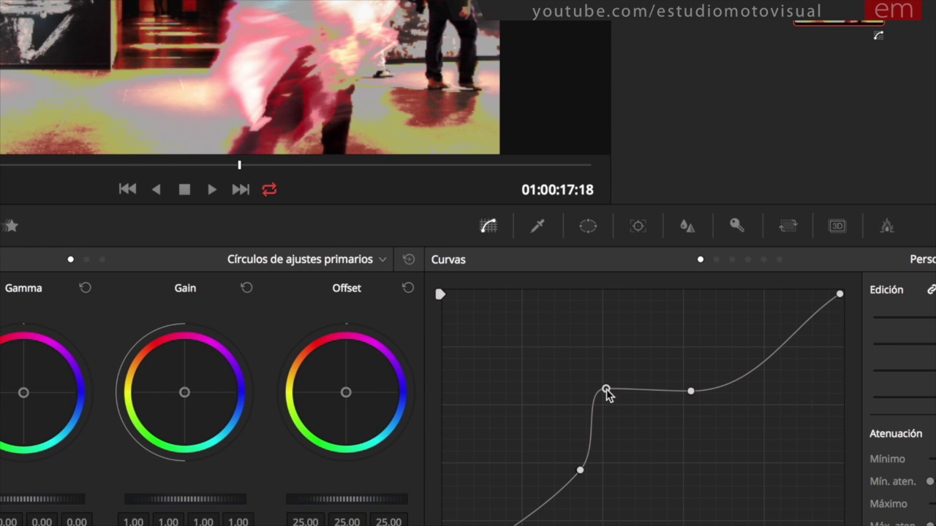
mouse_move(615, 401)
left_mouse_down()
mouse_move(633, 420)
mouse_move(625, 411)
left_mouse_up()
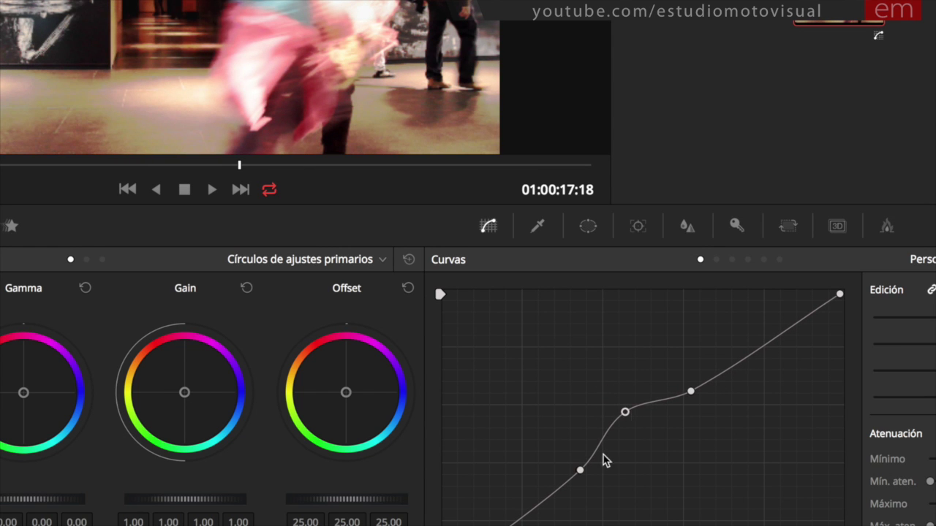
left_click(581, 469)
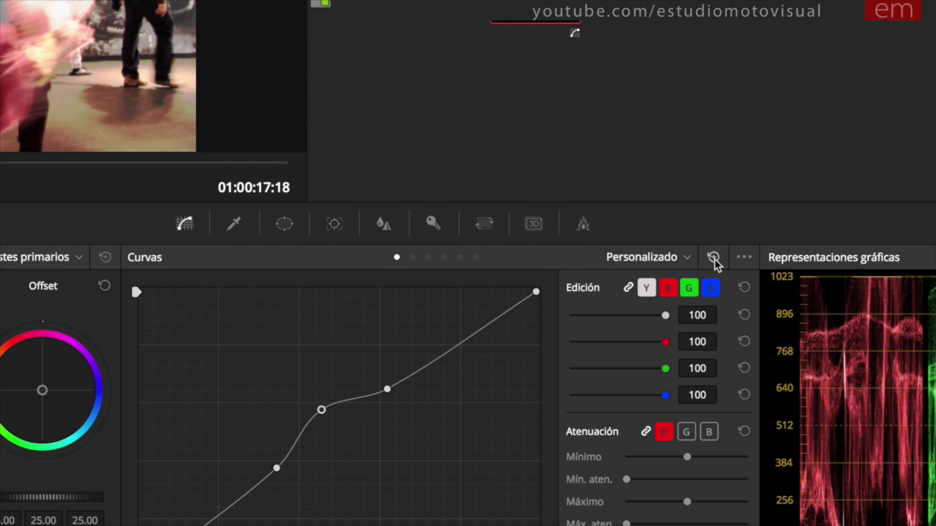
left_click(714, 260)
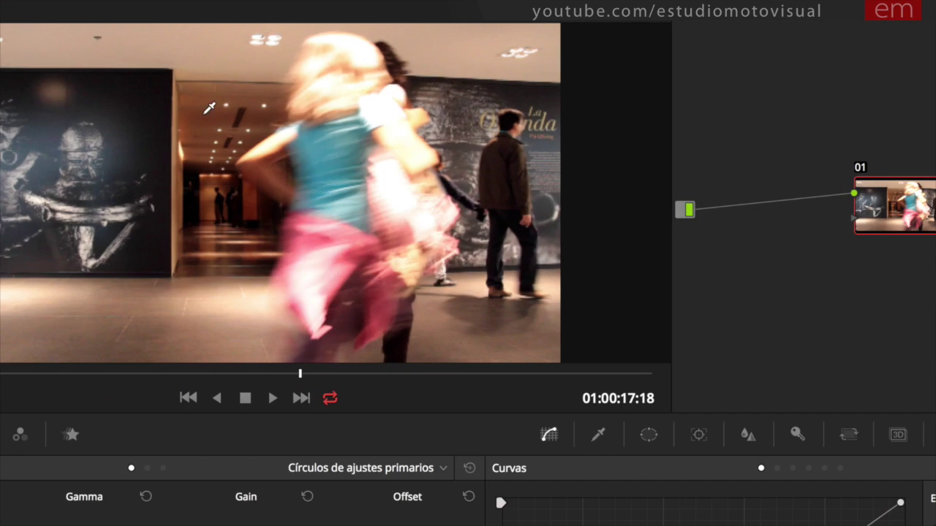
Sample the dark corridor ceiling in the image to place curve points, and isolate the Y, R, G and B channels in turn.
left_click(204, 113)
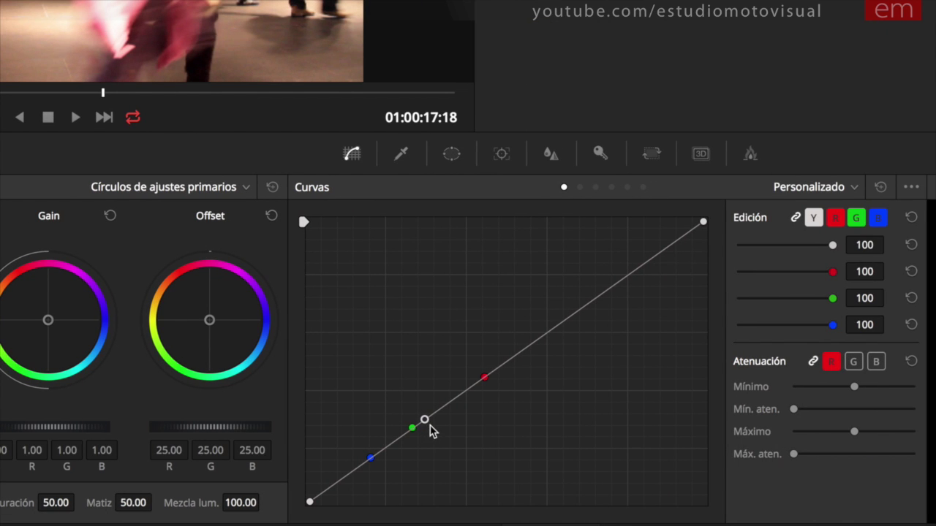
left_click(813, 219)
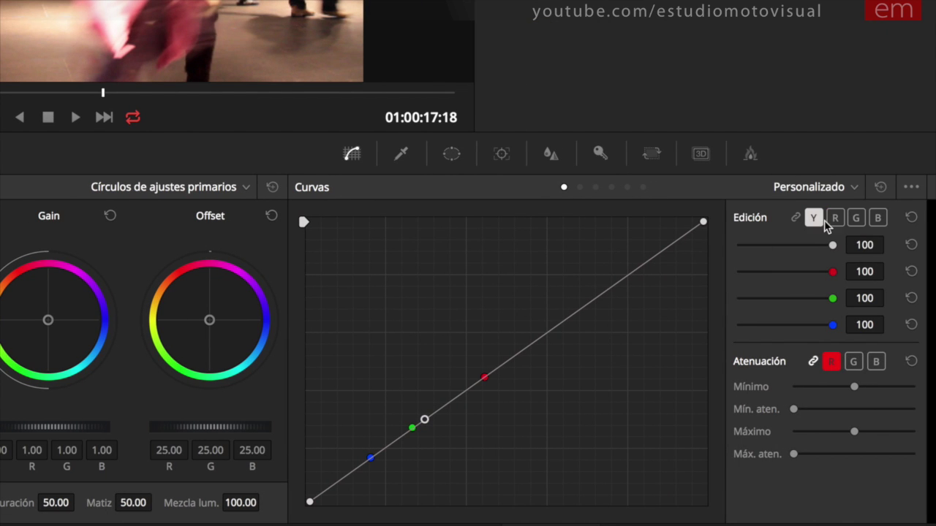
left_click(835, 218)
left_click(855, 218)
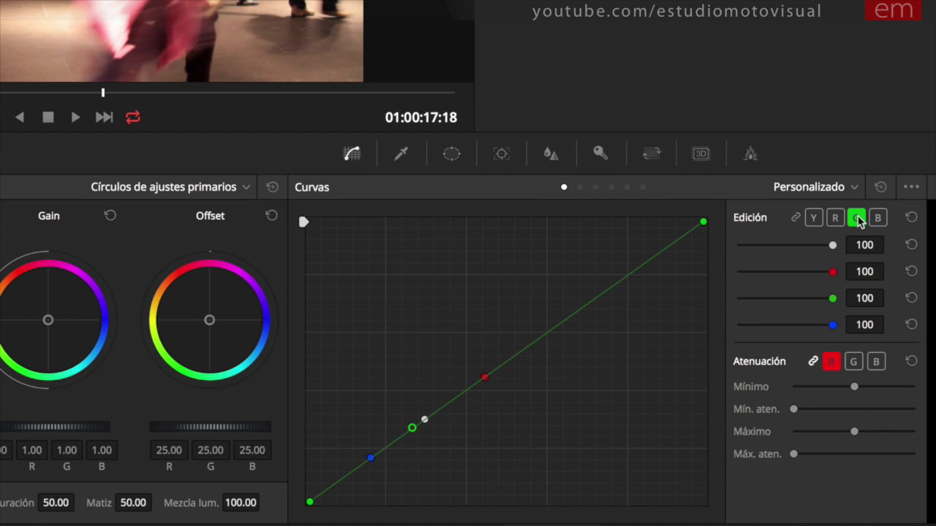
left_click(878, 219)
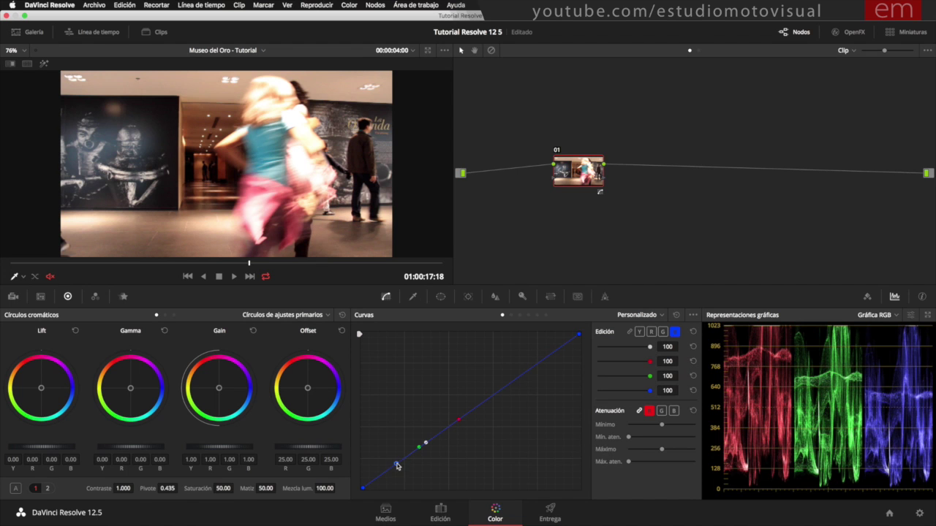
Raise the sampled points on the blue and green curves and lower the one on the red curve.
left_click_drag(397, 466, 393, 427)
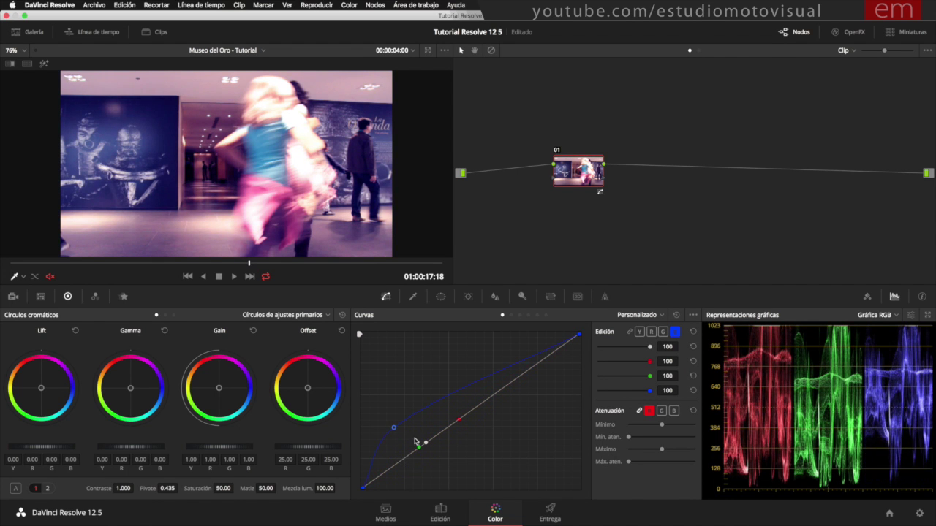
mouse_move(460, 422)
left_mouse_down()
mouse_move(473, 439)
mouse_move(472, 431)
left_mouse_up()
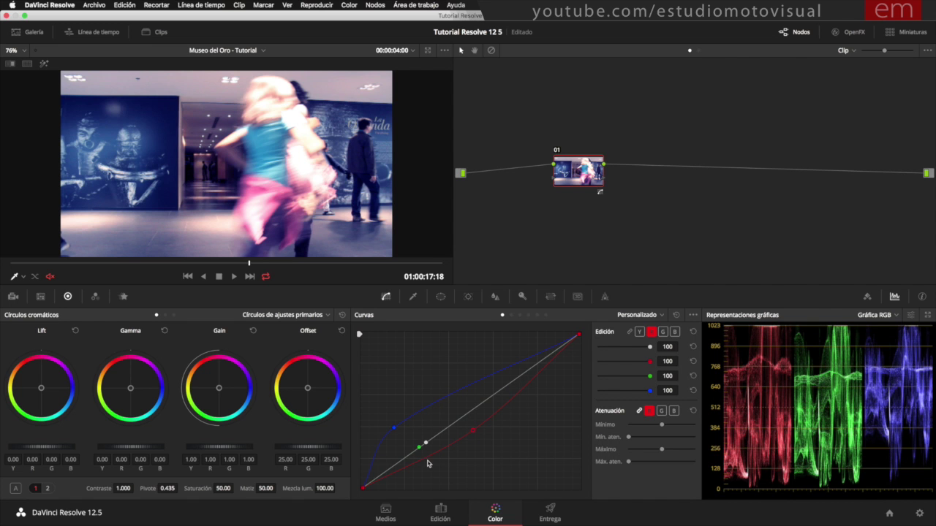
left_click_drag(420, 448, 403, 432)
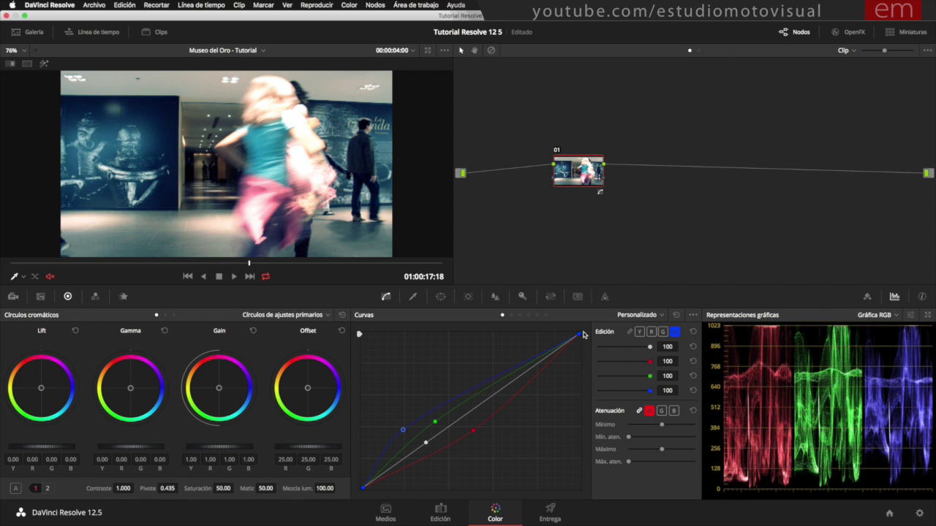
On the blue curve, move the white and black endpoints horizontally inward and lower the sampled point.
left_click_drag(579, 336, 594, 360)
left_click_drag(559, 343, 550, 334)
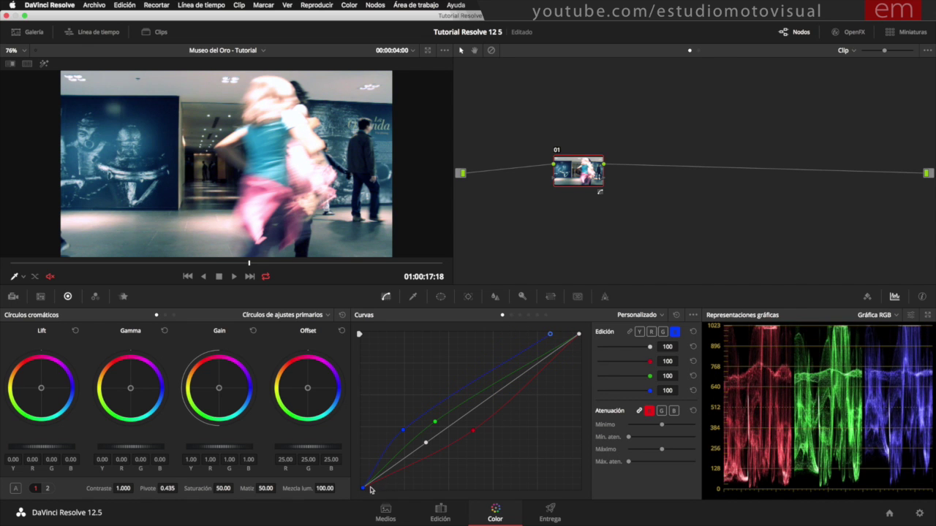
left_click_drag(367, 484, 378, 488)
left_click_drag(403, 429, 405, 449)
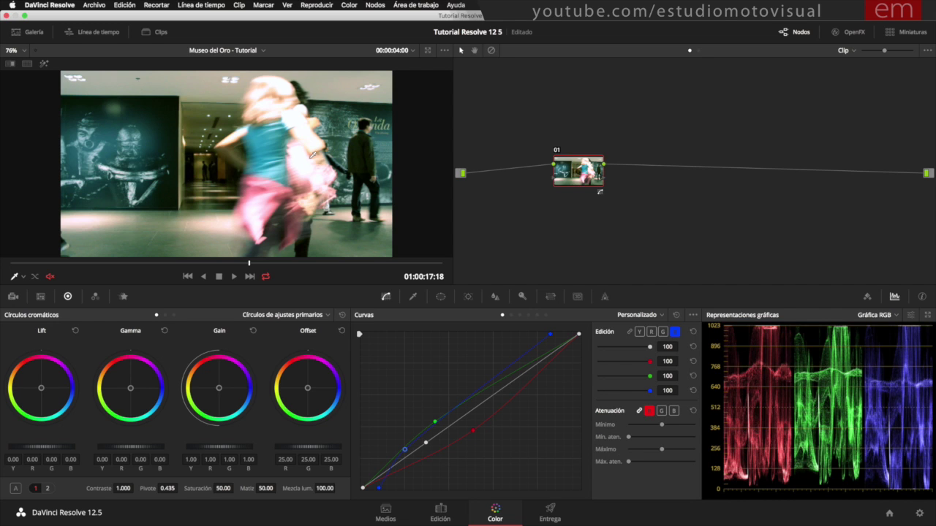
With the viewer widened, reset the custom curves and isolate the luminance (Y) channel for editing.
left_click_drag(453, 141, 568, 146)
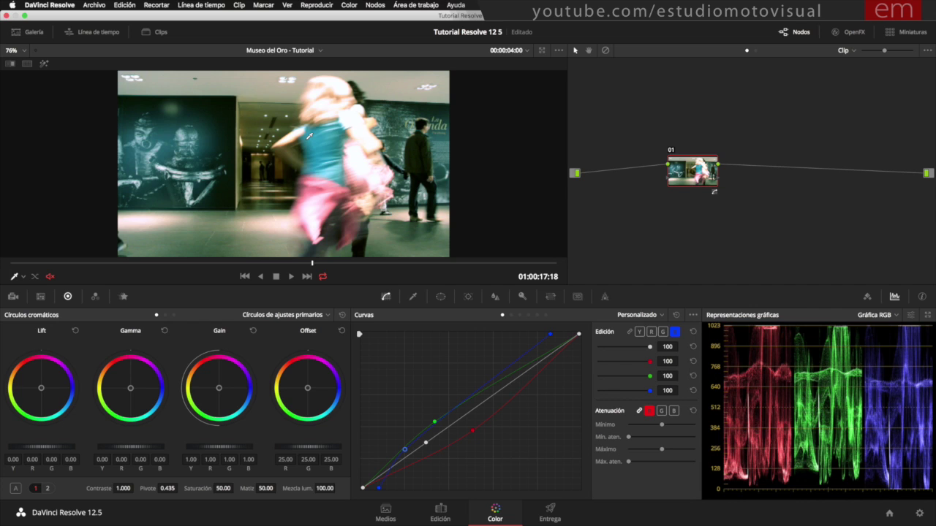
left_click(677, 315)
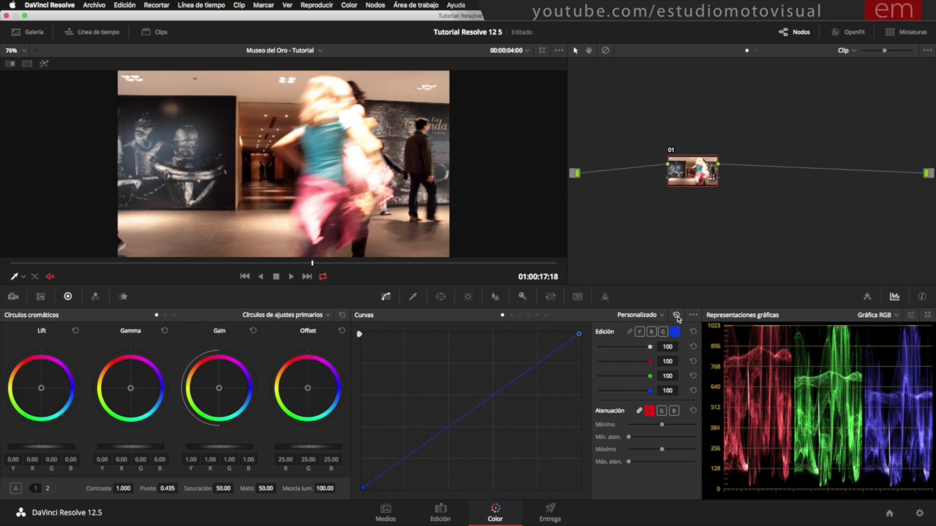
left_click(639, 332)
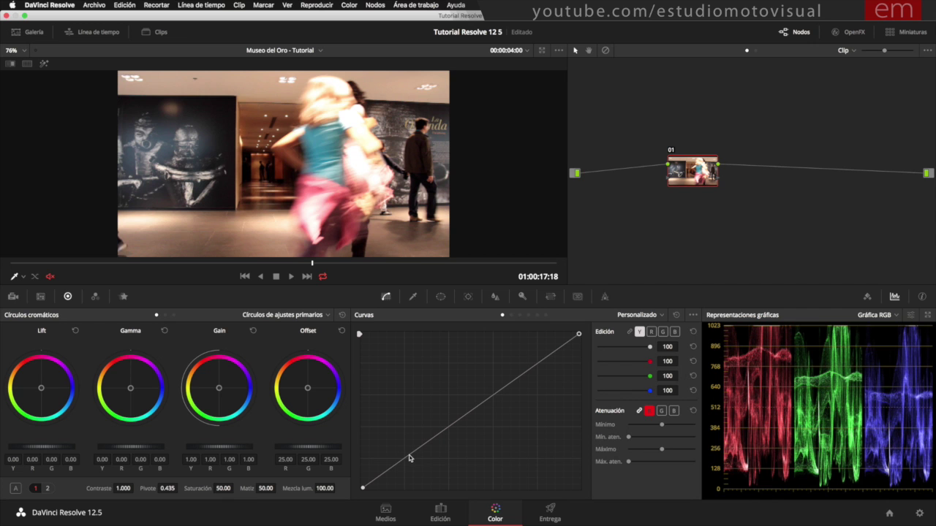
On the embossed gold band clip, shape the luminance curve into an S by lowering a shadow point and raising a highlight point.
left_click_drag(271, 264, 197, 250)
key("Down")
key("Down")
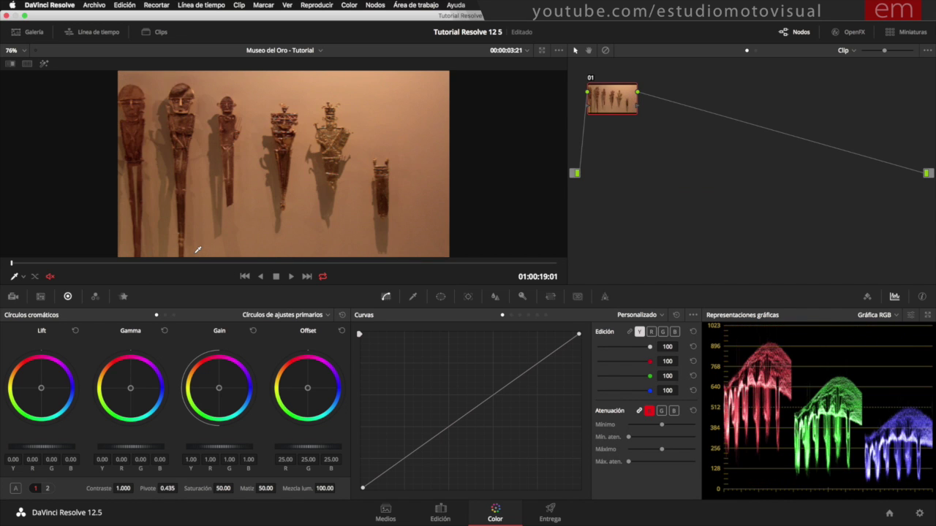
key("Down")
key("Down")
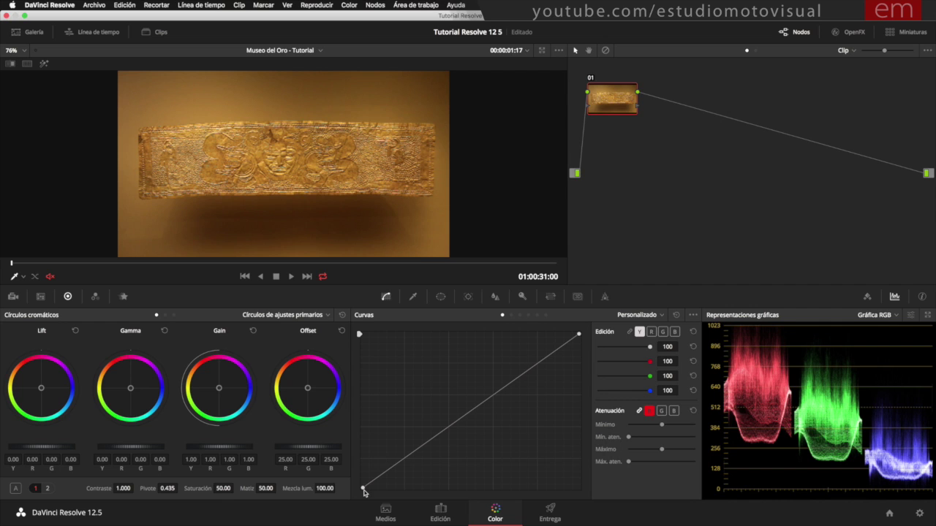
left_click(419, 450)
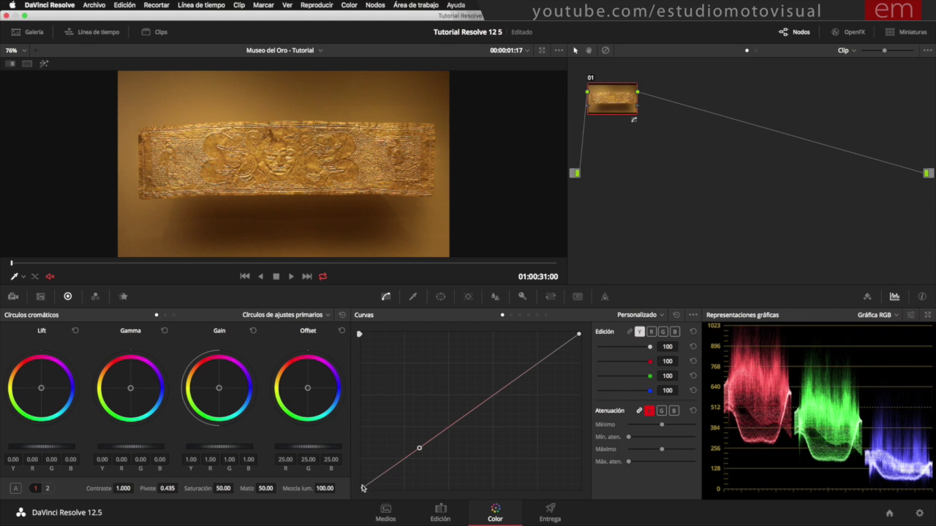
left_click(522, 377)
left_click_drag(419, 448, 429, 459)
left_click_drag(522, 375, 511, 359)
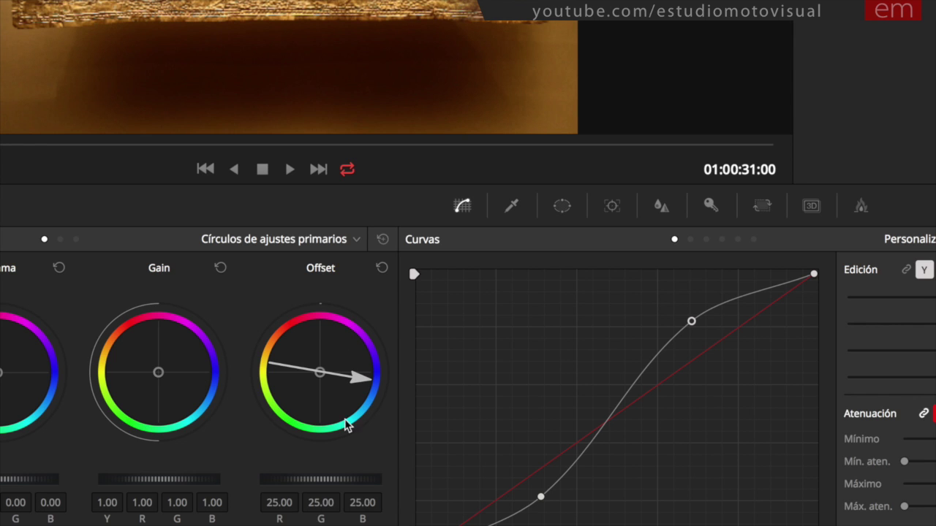
Shift the Offset color balance toward blue, to about R 16.95, G 23.21 and B 33.47.
left_click_drag(323, 372, 320, 394)
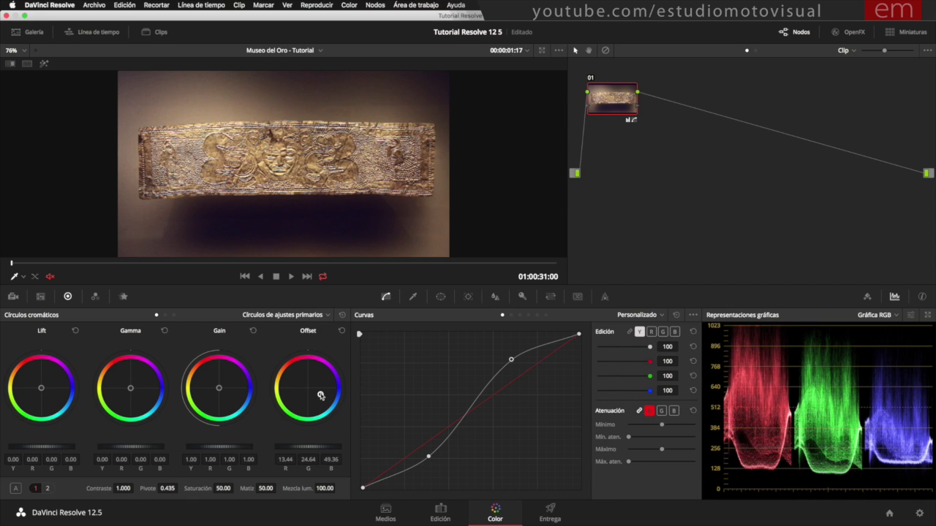
left_click_drag(320, 394, 313, 391)
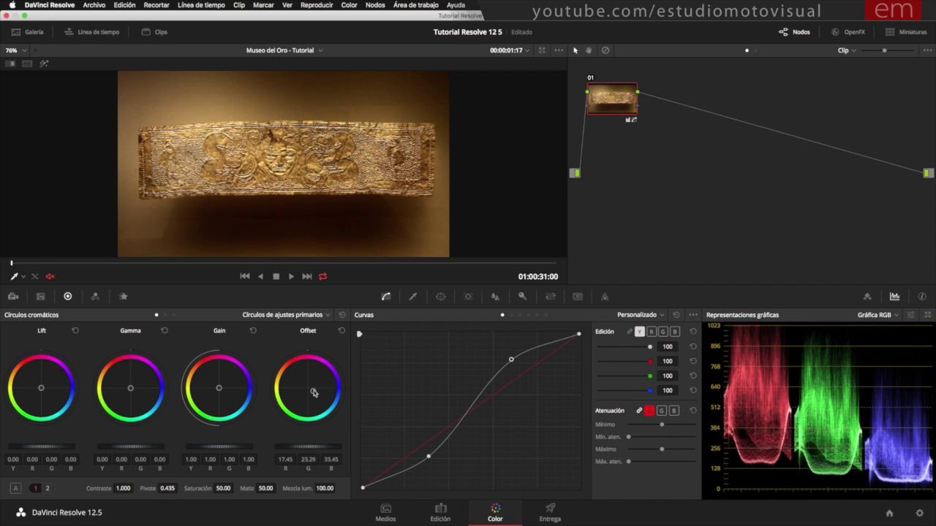
left_click_drag(313, 391, 314, 393)
Reposition node 01 and disable and re-enable it several times to compare the band clip with and without the grade.
left_click_drag(618, 99, 635, 141)
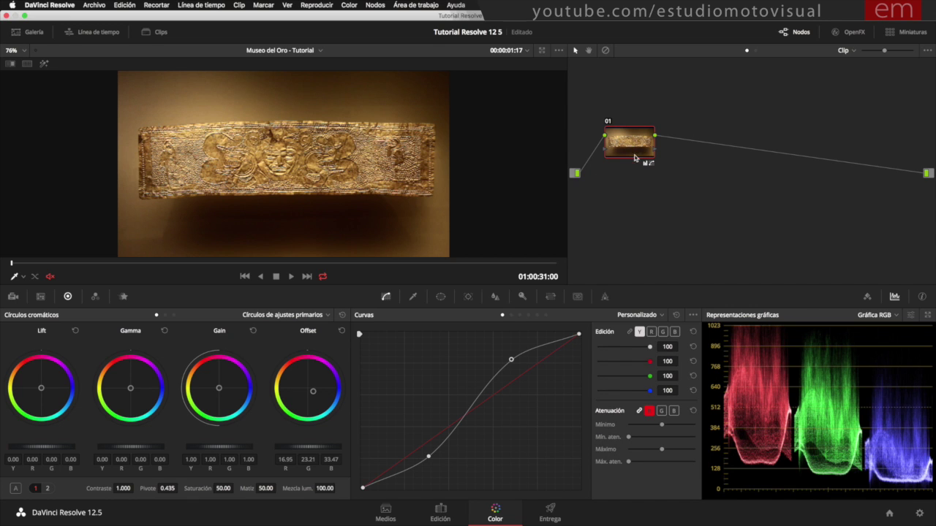
left_click(606, 122)
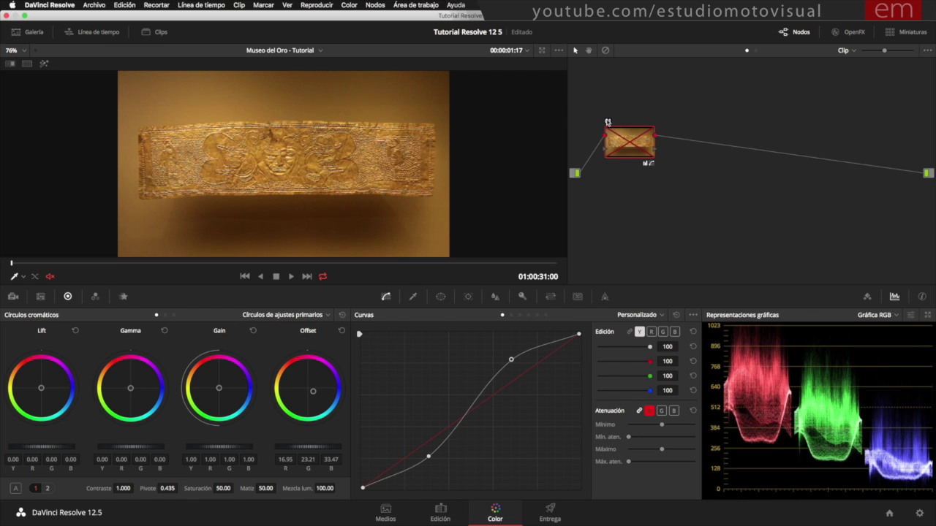
left_click(606, 122)
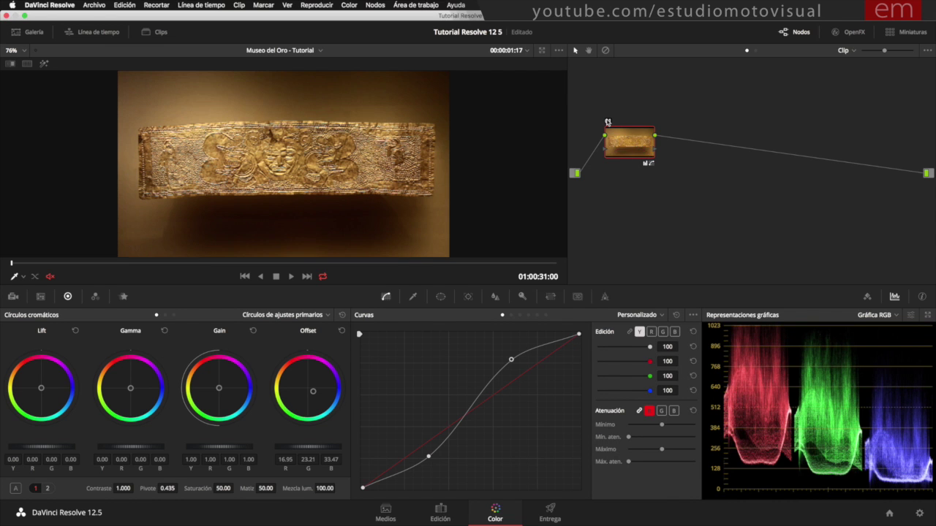
left_click(607, 122)
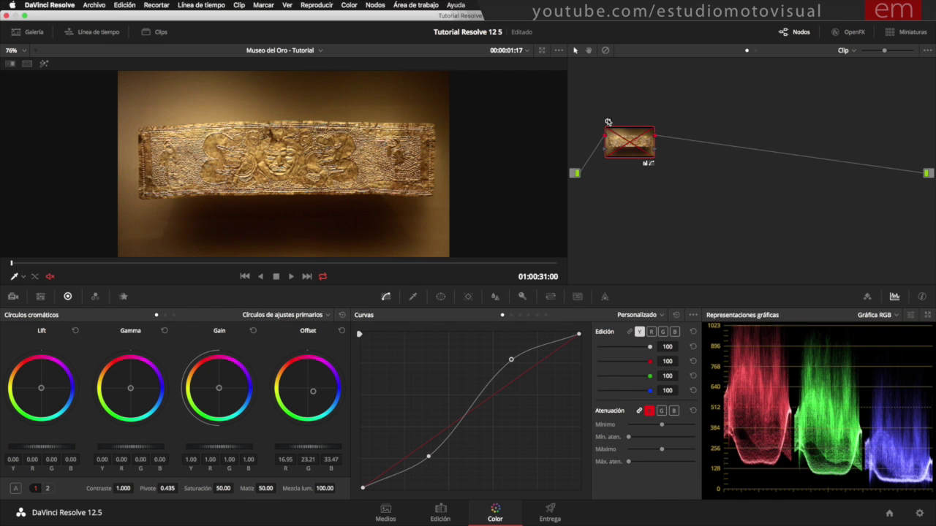
left_click(606, 122)
left_click(607, 122)
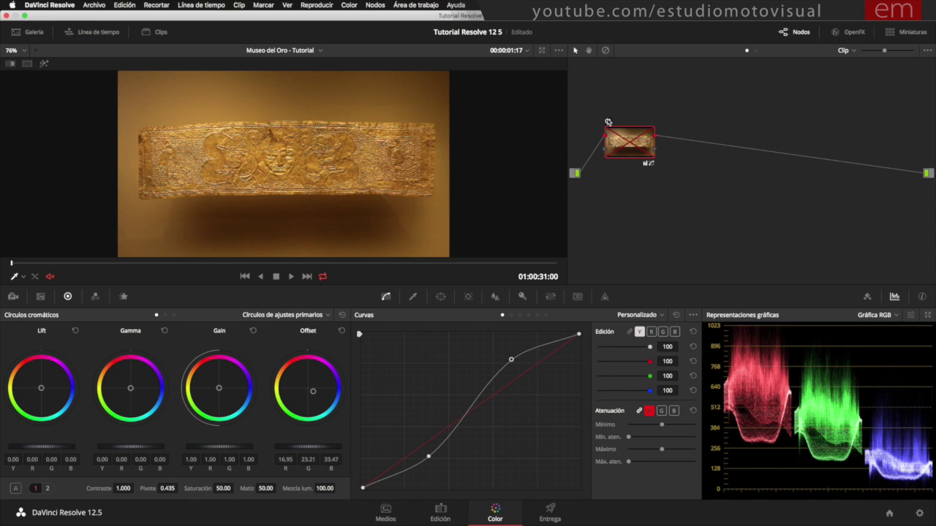
left_click(606, 122)
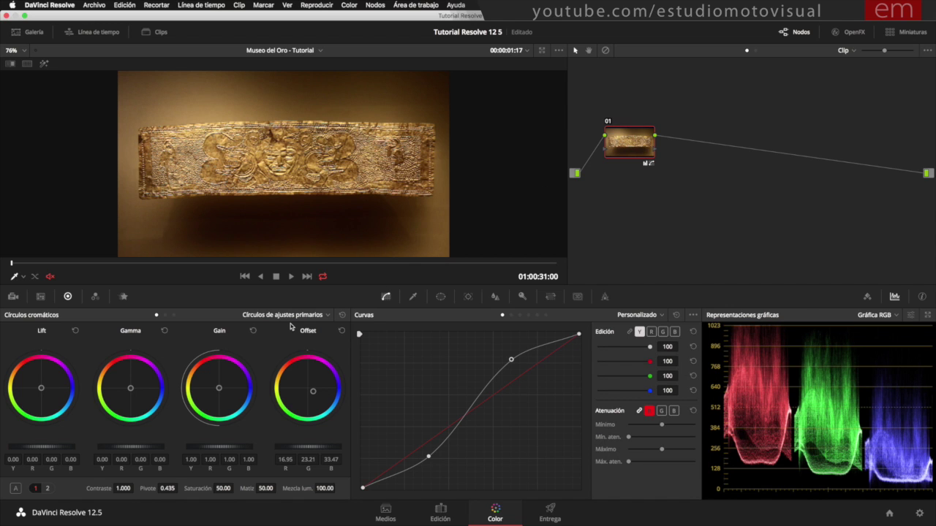
On the gold figure clip, lower the Gain to 0.88 and shift the Offset balance to R 21.64, G 24.33, B 28.97.
key("Up")
key("Up")
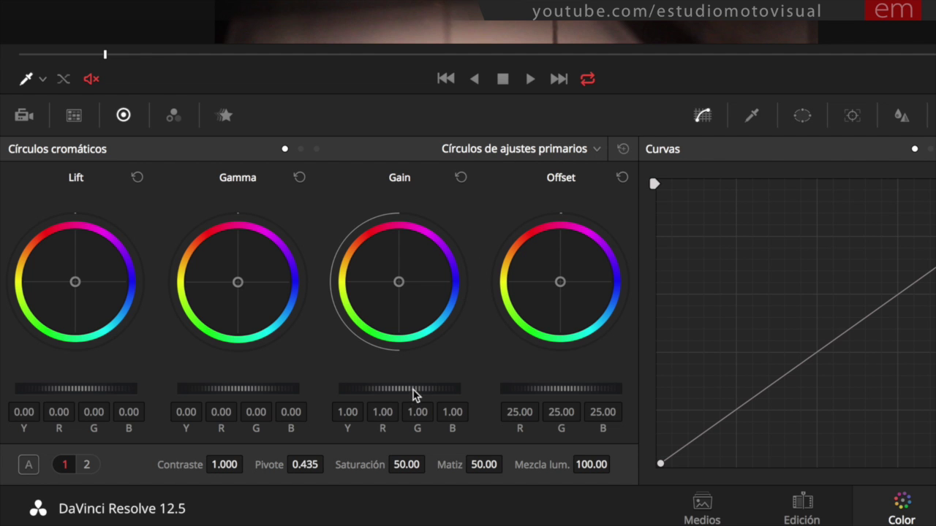
left_click_drag(413, 395, 396, 395)
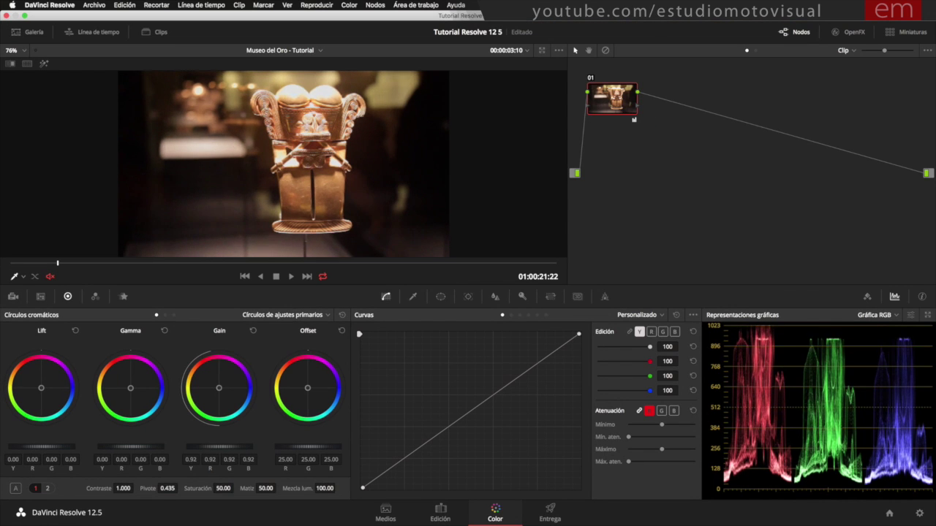
left_click_drag(219, 446, 216, 446)
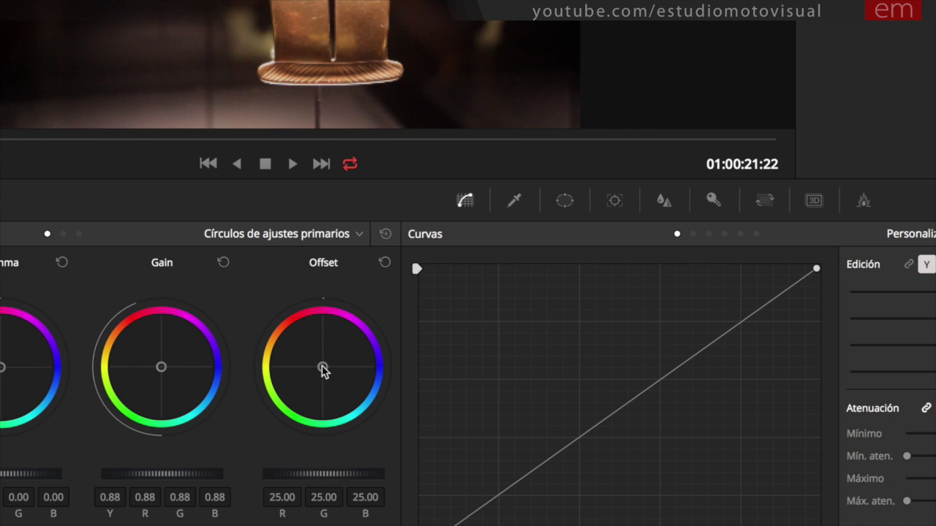
left_click_drag(321, 366, 309, 389)
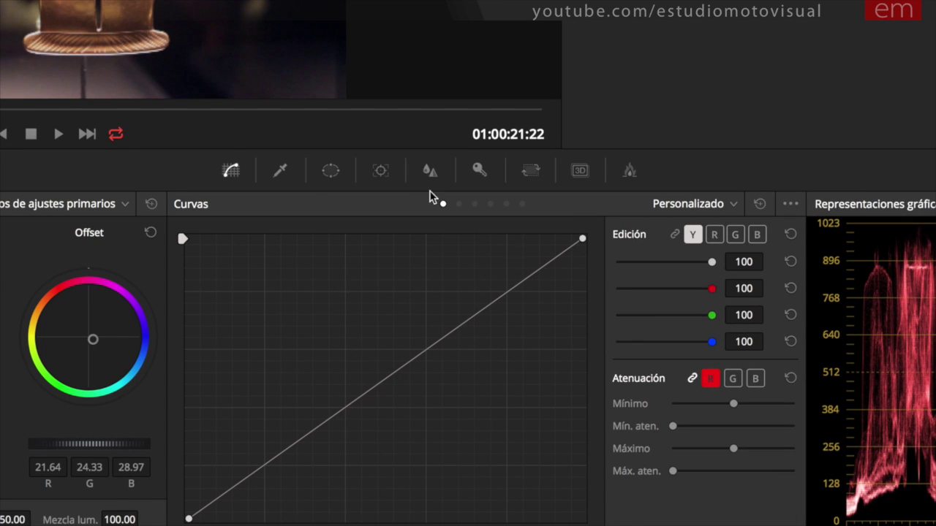
Sample the bright highlights on top of the gold figure with the HSL qualifier and reset the selection.
left_click(280, 174)
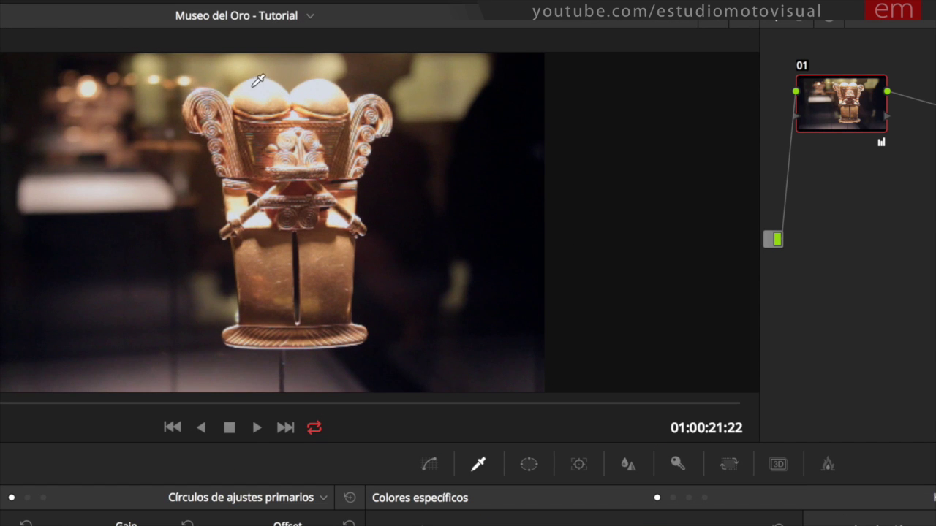
left_click_drag(256, 82, 280, 84)
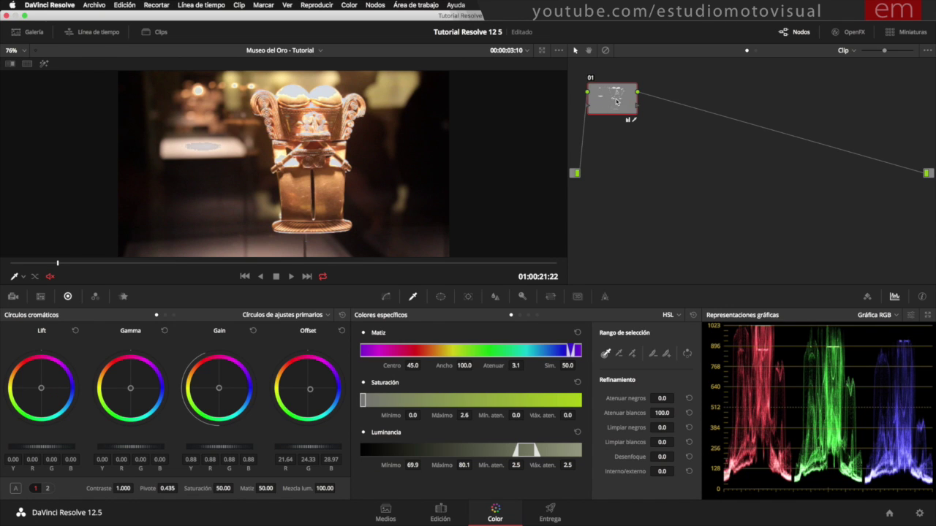
mouse_move(614, 101)
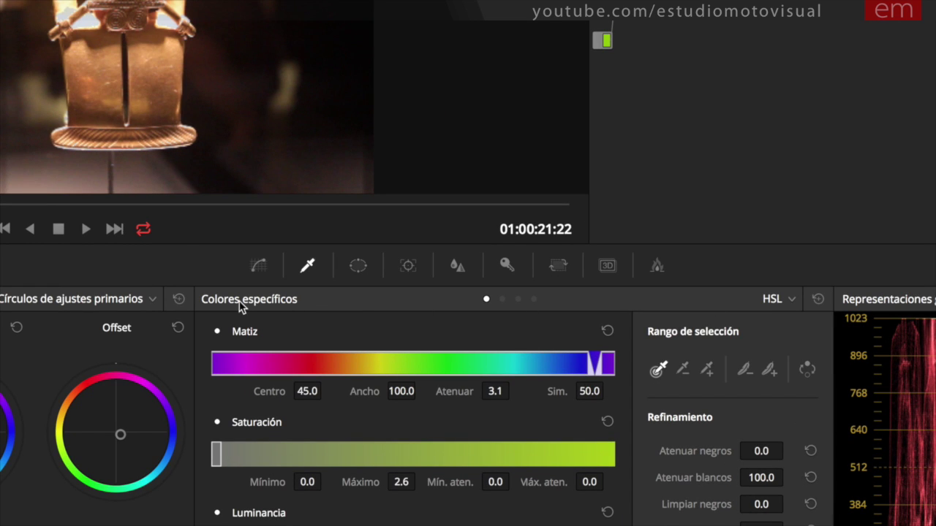
left_click(818, 301)
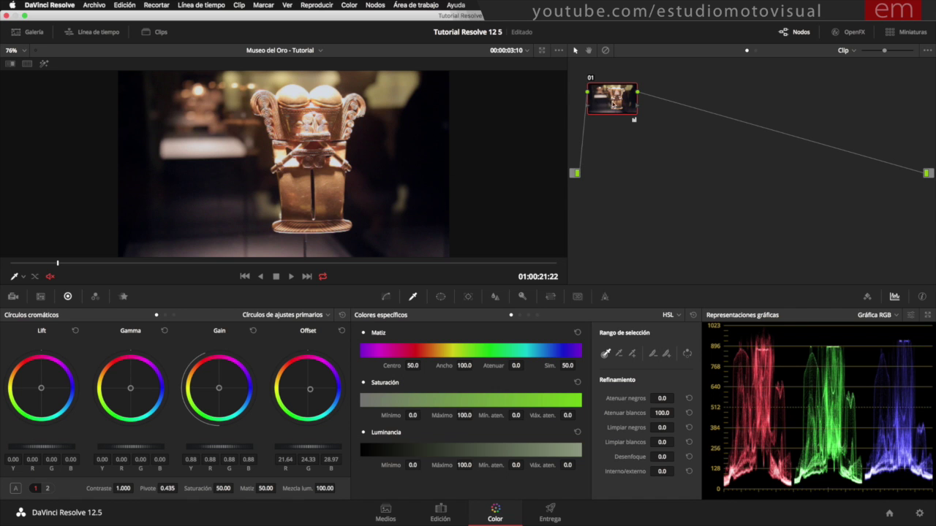
Add a serial node after node 01 and space the two nodes apart in the node graph.
left_click_drag(612, 104, 637, 127)
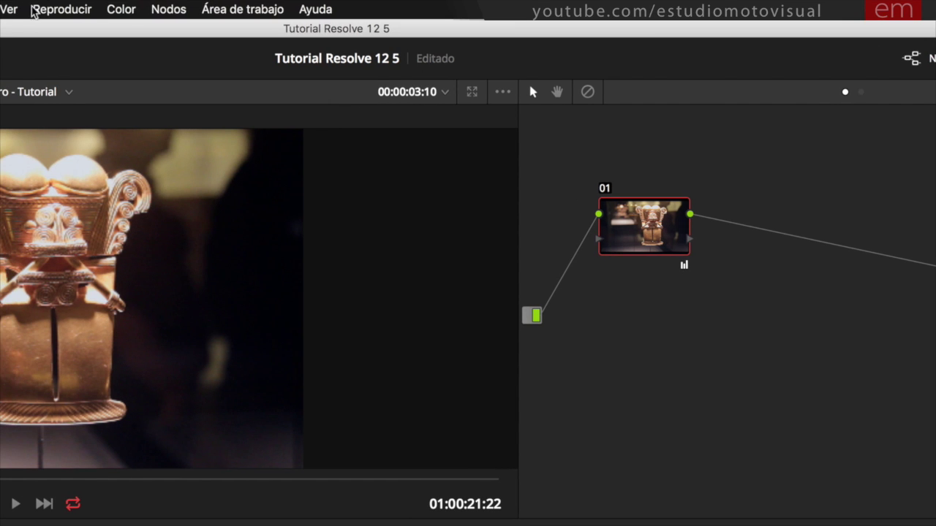
left_click(168, 10)
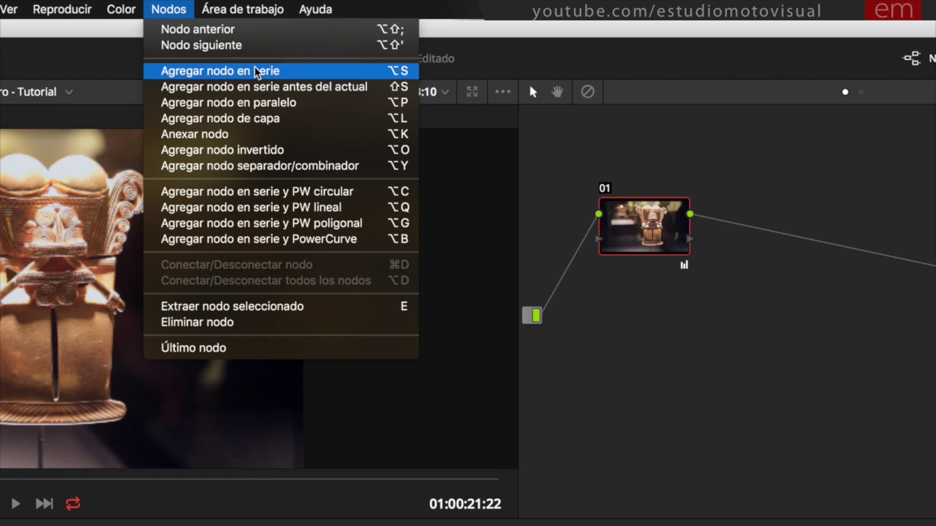
left_click(264, 73)
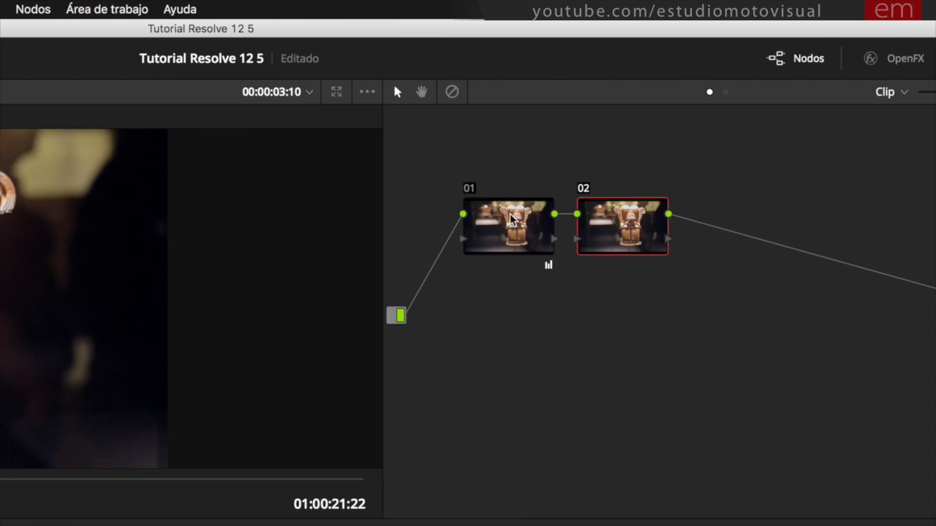
mouse_move(517, 219)
left_mouse_down()
mouse_move(516, 207)
mouse_move(511, 213)
left_mouse_up()
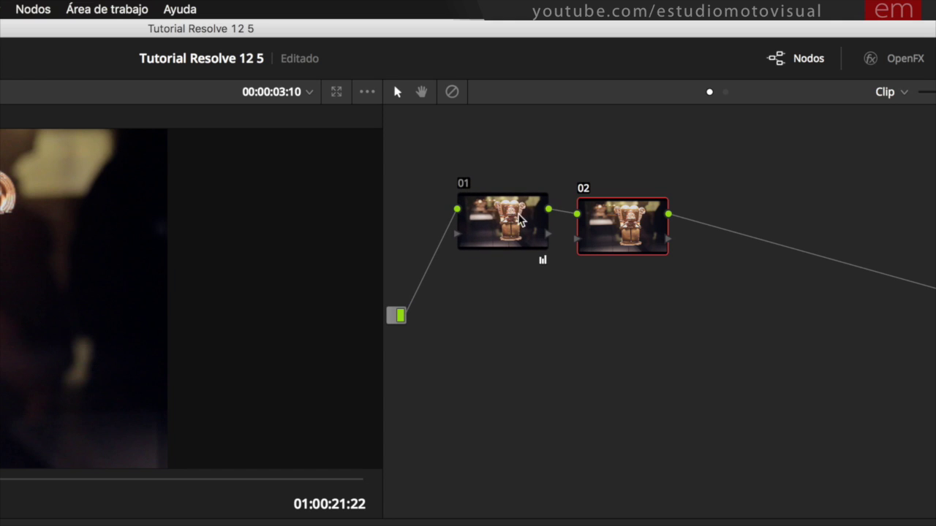
left_click_drag(631, 224, 649, 219)
left_click_drag(523, 220, 530, 220)
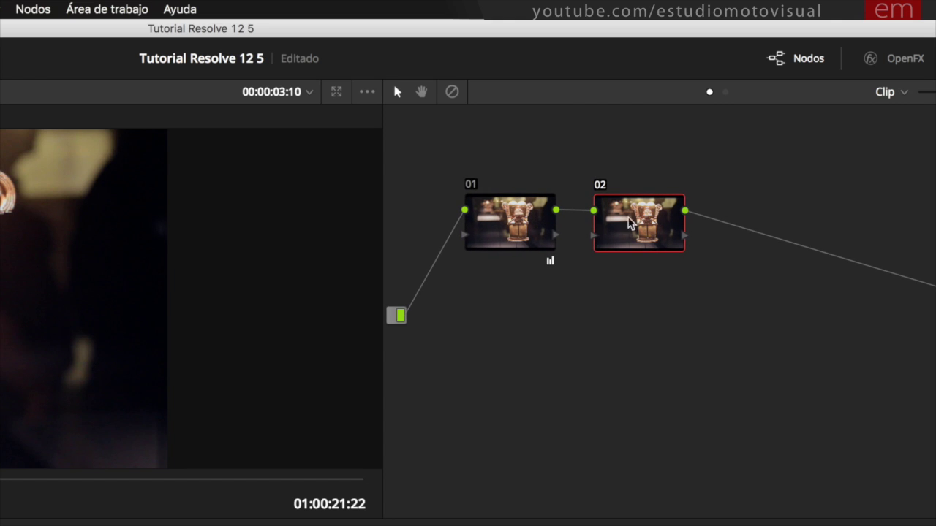
Rename node 01 as "Primario".
left_click(518, 221)
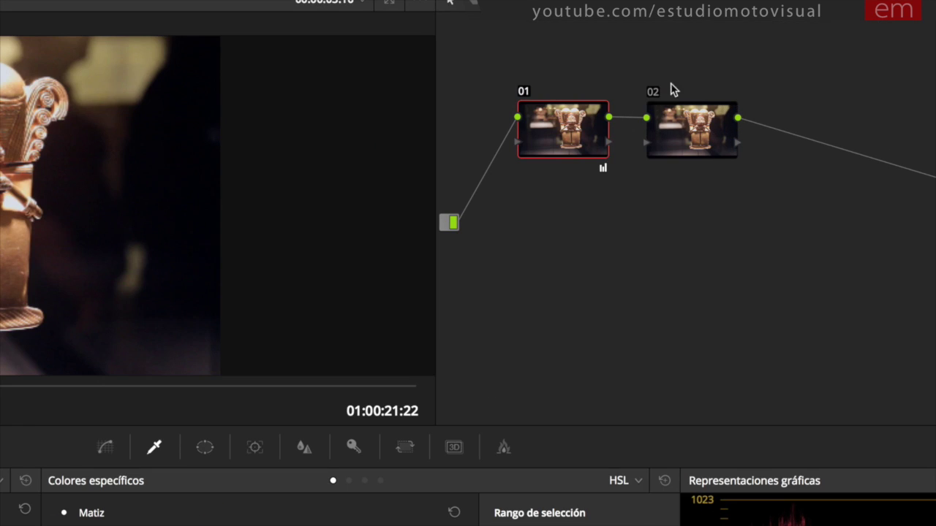
right_click(570, 126)
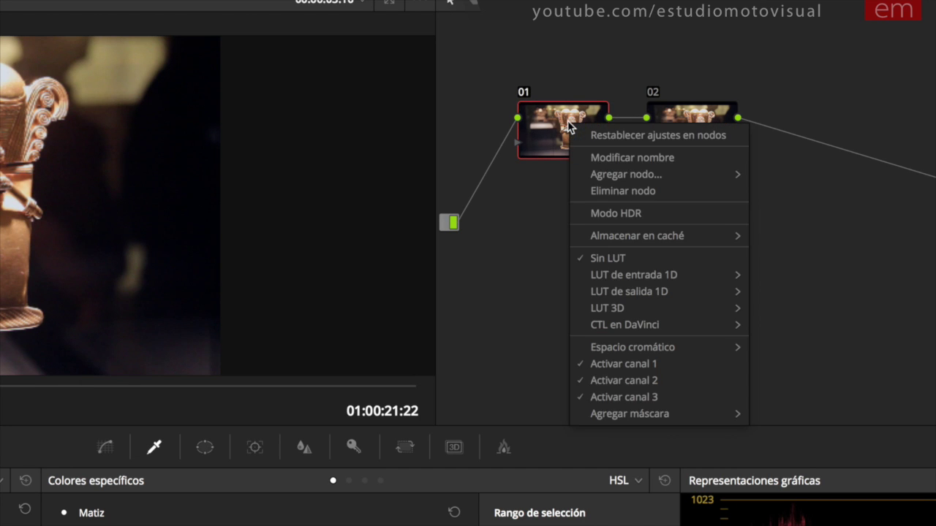
left_click(669, 158)
type("Primario")
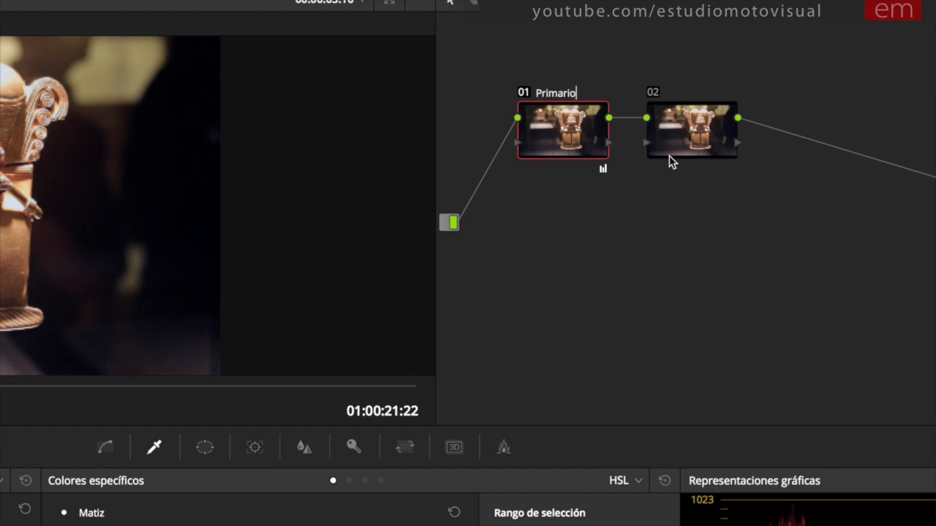
key("Return")
Try an Offset change on node 02, reset its primary wheels, and check the corrections listed for both nodes.
left_click(690, 125)
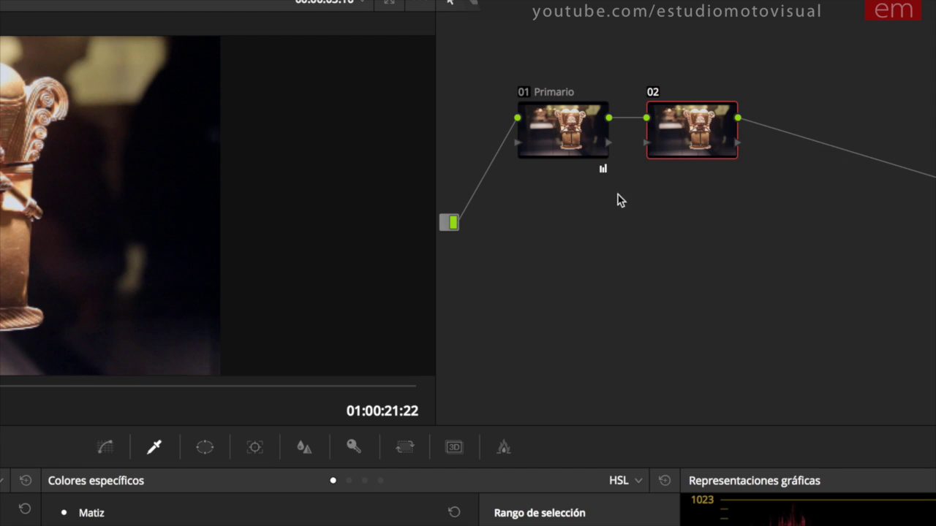
left_click(604, 172)
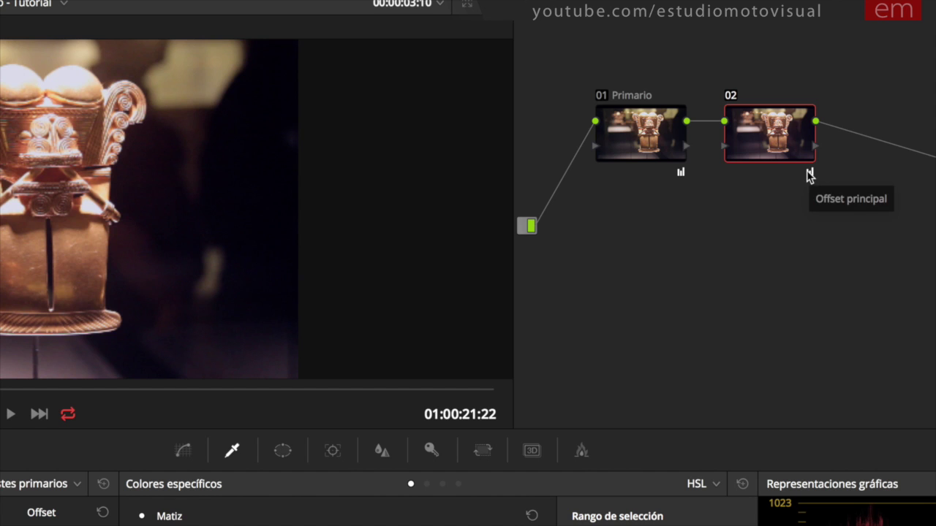
left_click(105, 486)
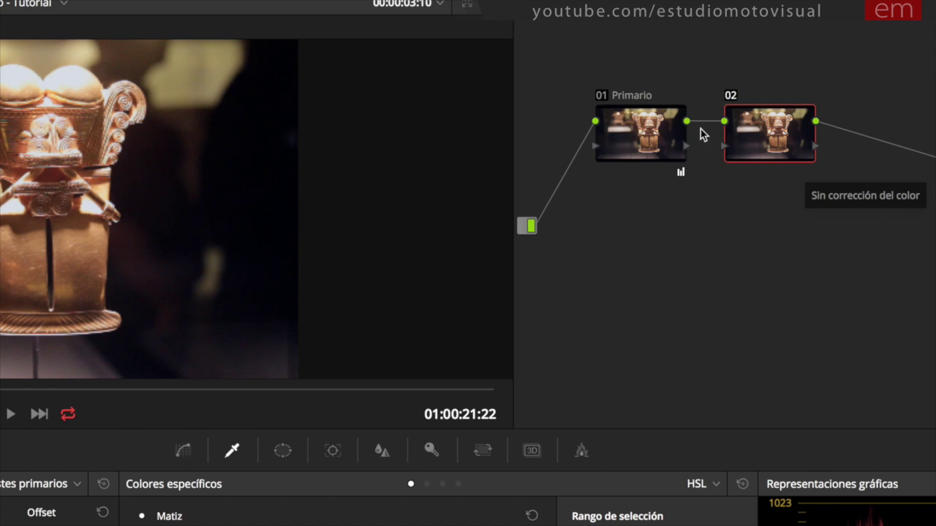
mouse_move(641, 134)
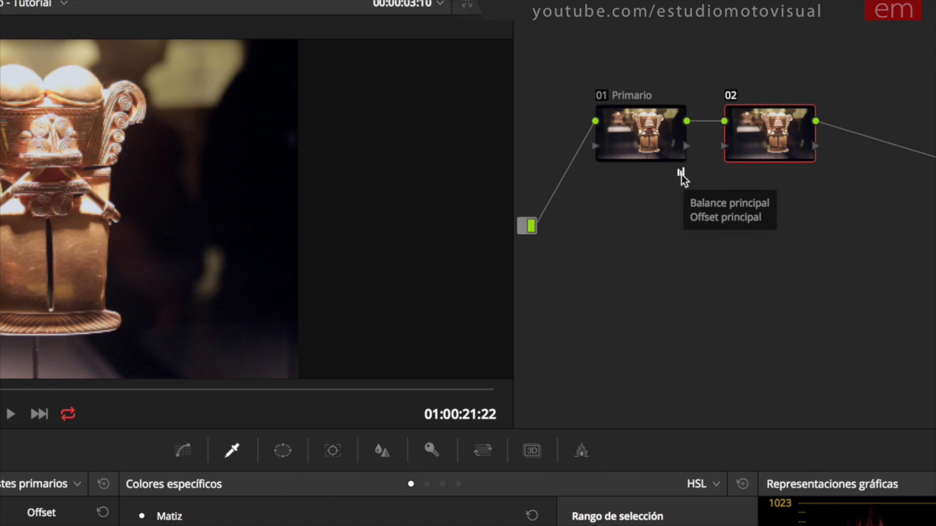
mouse_move(746, 143)
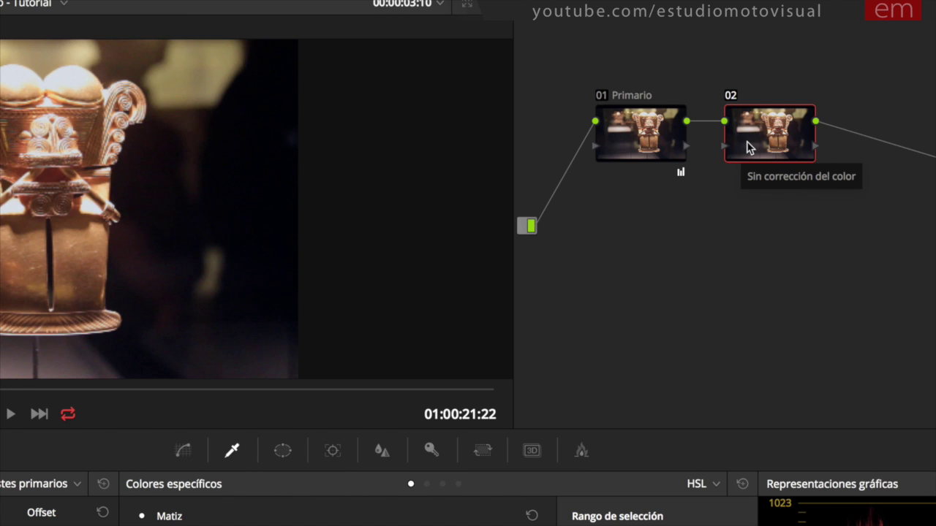
Rename node 02 as "Secundario".
right_click(788, 133)
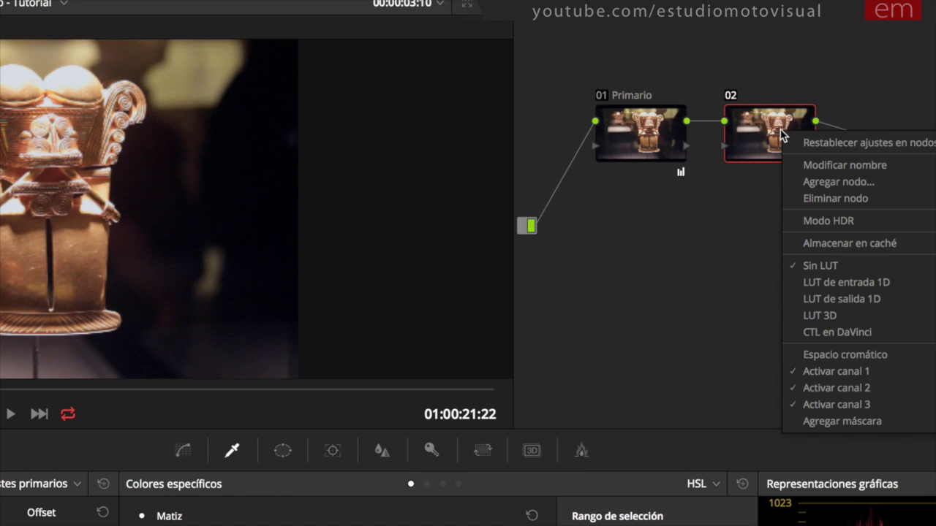
left_click(855, 170)
type("Secun")
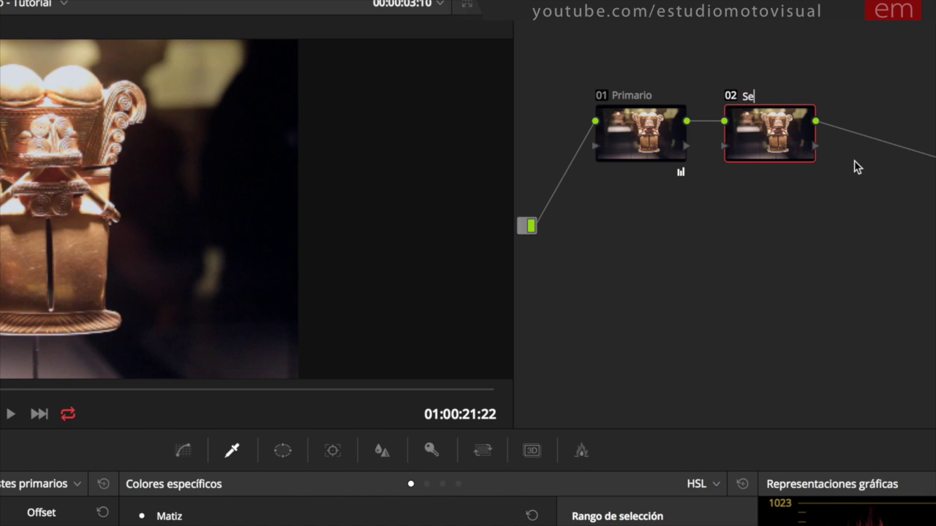
type("dario")
key("Return")
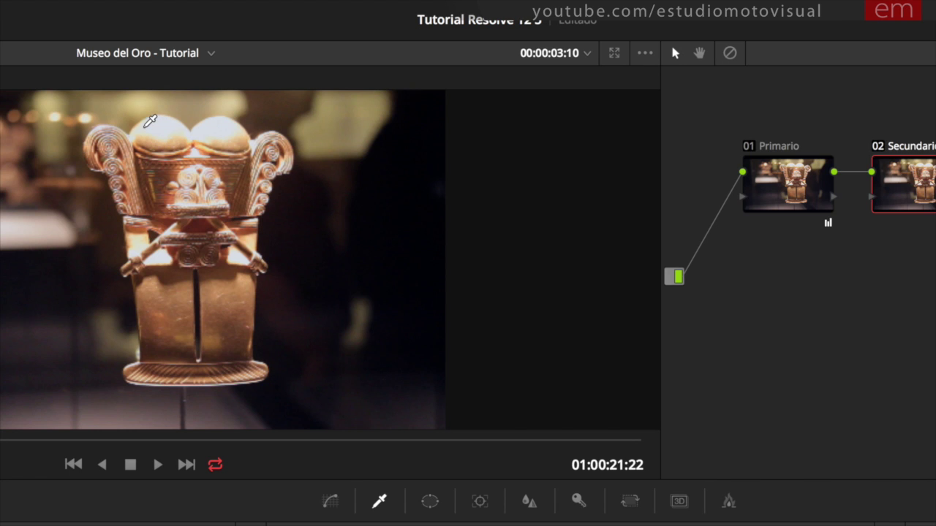
Sample the bright highlights on top of the gold figure with the HSL qualifier and show only the selection in the viewer.
left_click(162, 116)
left_click_drag(157, 123, 179, 131)
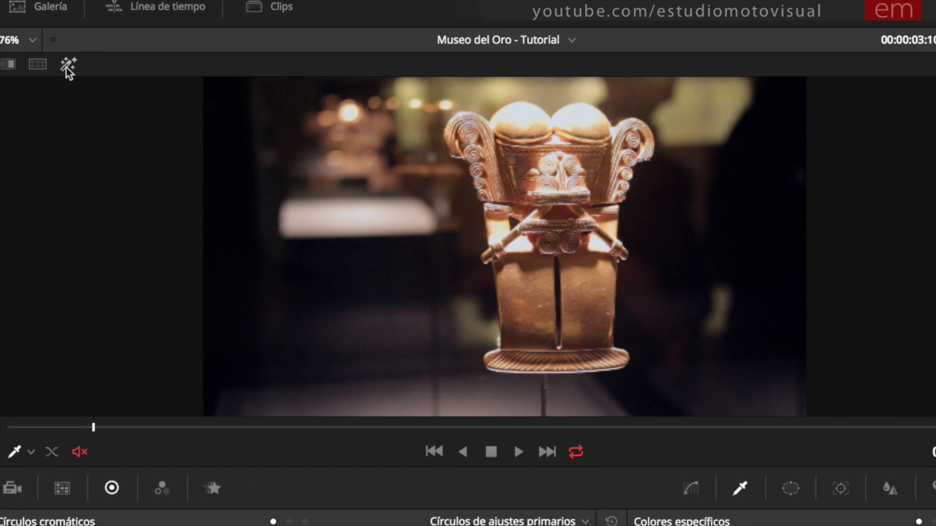
left_click(44, 65)
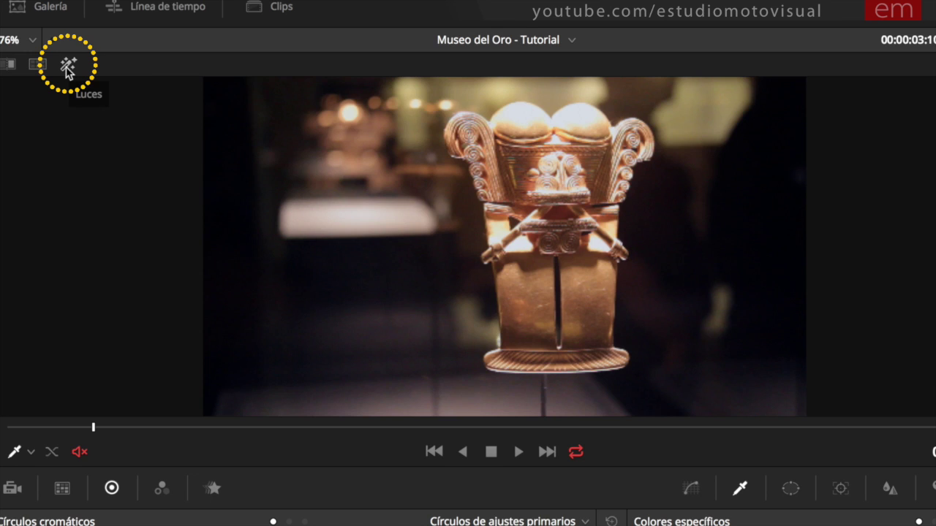
left_click(66, 65)
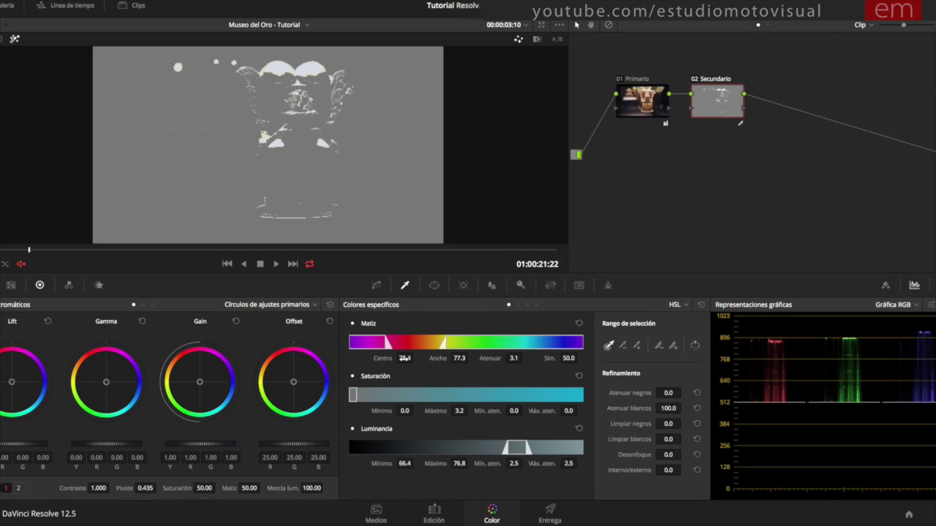
Soften the qualifier's hue range to 8.6, keeping the centre at 78.4 and the width at 77.3.
left_click_drag(422, 364, 431, 349)
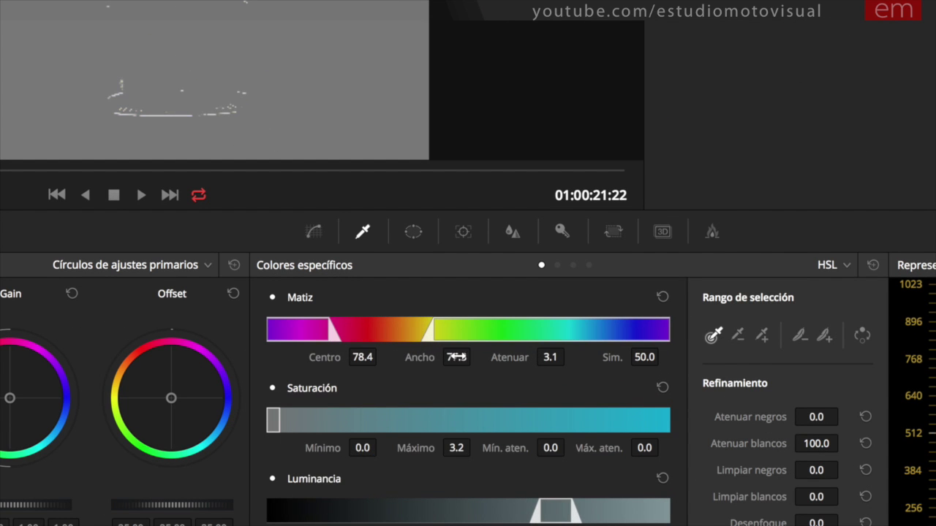
left_click_drag(456, 357, 475, 358)
left_click_drag(548, 356, 567, 358)
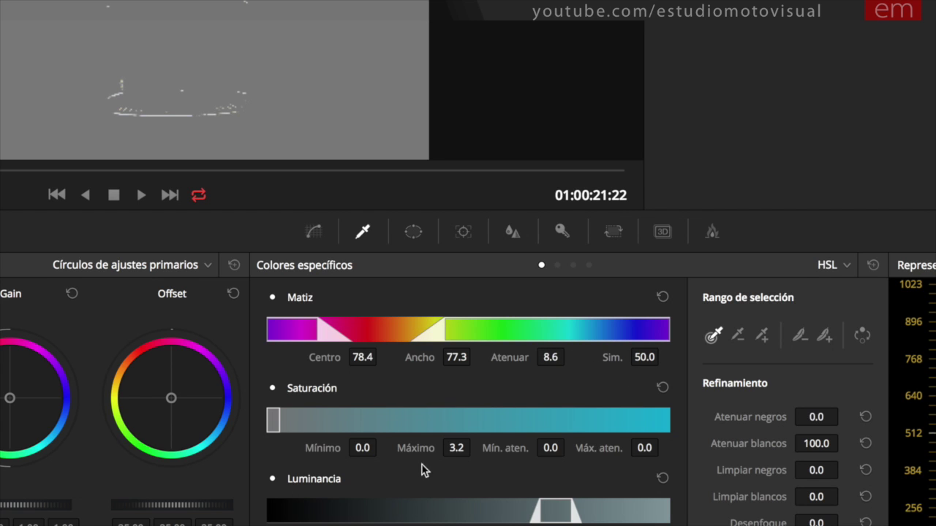
Adjust the qualifier's saturation range to minimum 0.0 and maximum 1.8, with low softness 0.0 and high softness 9.1.
left_click_drag(363, 447, 380, 449)
mouse_move(453, 448)
left_mouse_down()
mouse_move(478, 447)
mouse_move(457, 447)
left_mouse_up()
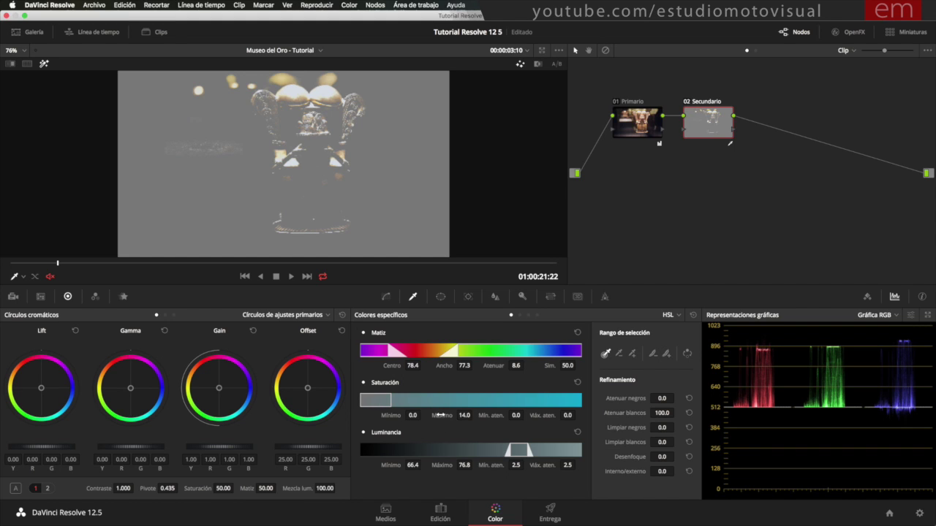
left_click_drag(475, 416, 474, 414)
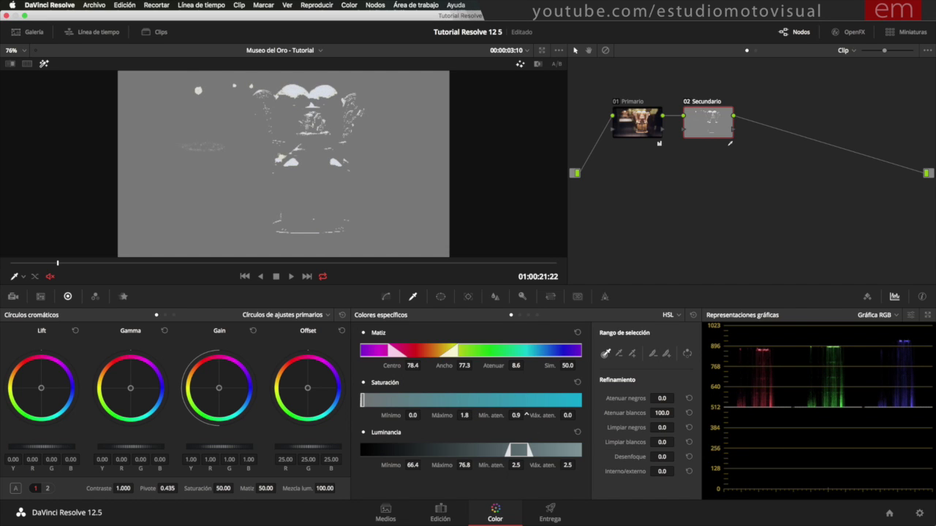
left_click_drag(525, 414, 526, 414)
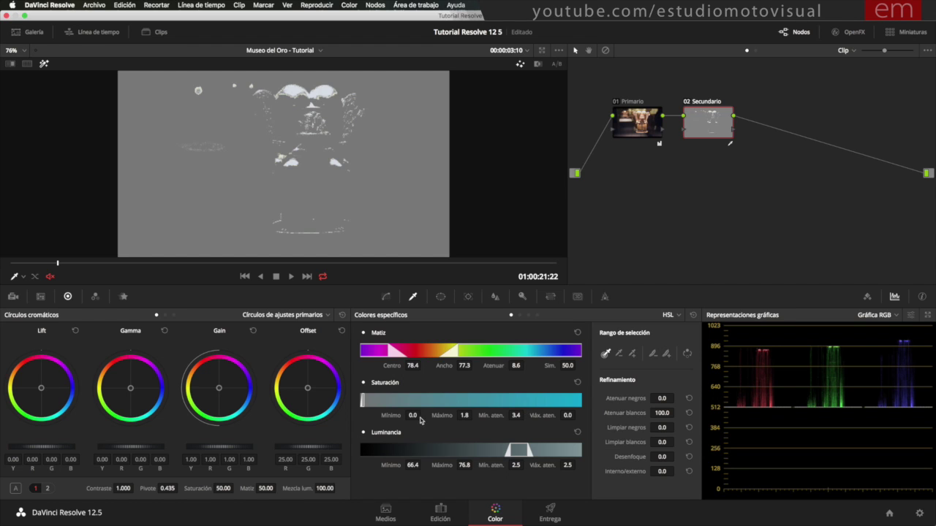
left_click_drag(526, 415, 578, 415)
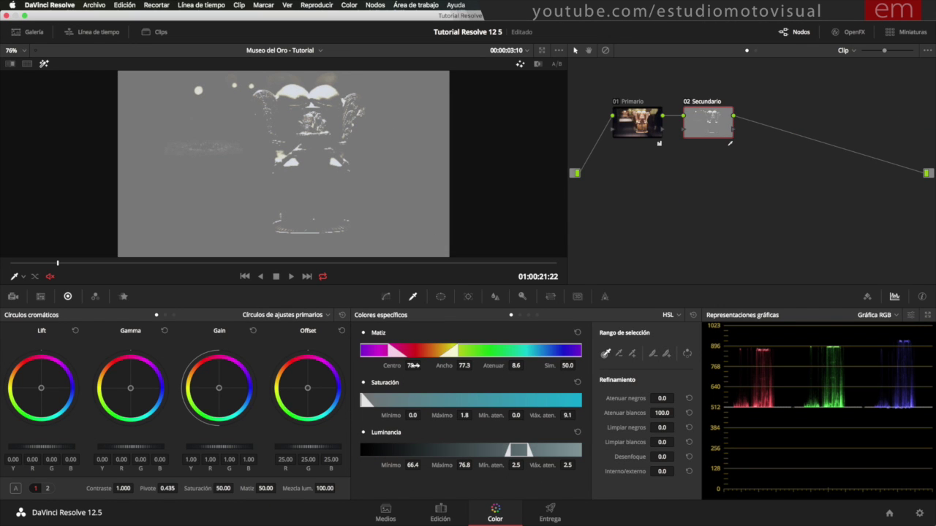
Refine the qualifier's hue to centre 84.4 and width 72.5, and raise the saturation maximum to 13.3.
left_click_drag(423, 365, 474, 364)
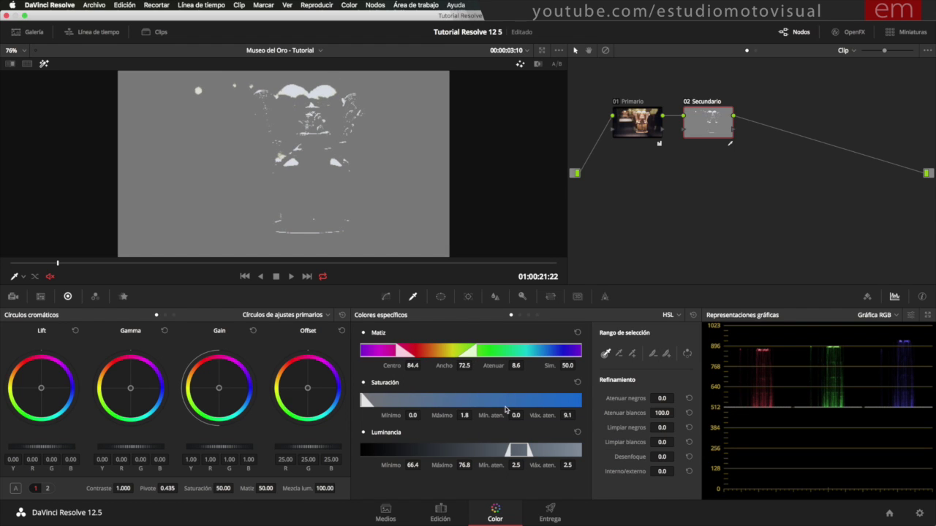
left_click_drag(465, 415, 475, 415)
Set the luminance range to 60.2–100.0 with low softness 6.3 and high softness 0.0, and turn off the viewer's highlight display.
left_click_drag(412, 464, 412, 465)
mouse_move(487, 451)
left_mouse_down()
mouse_move(495, 451)
mouse_move(466, 465)
mouse_move(475, 464)
left_mouse_up()
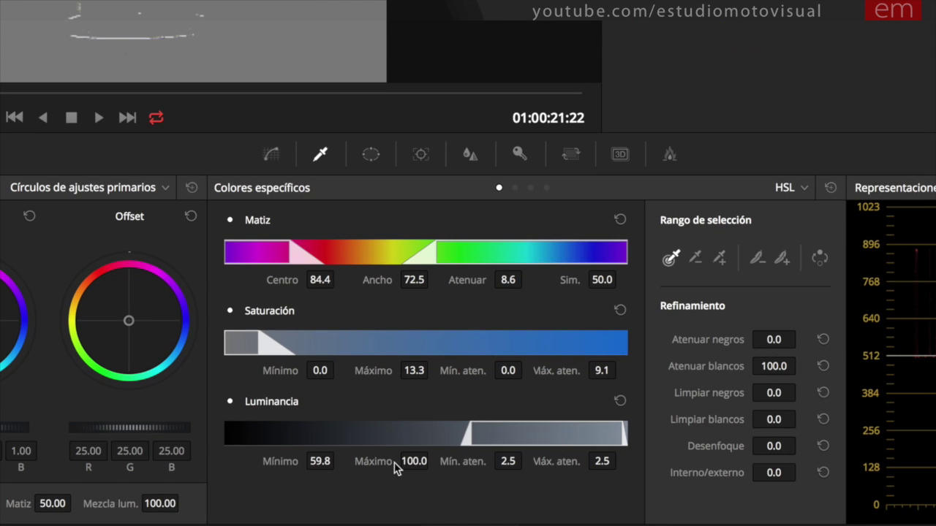
left_click_drag(317, 461, 338, 463)
left_click_drag(417, 463, 431, 468)
left_click_drag(514, 462, 533, 463)
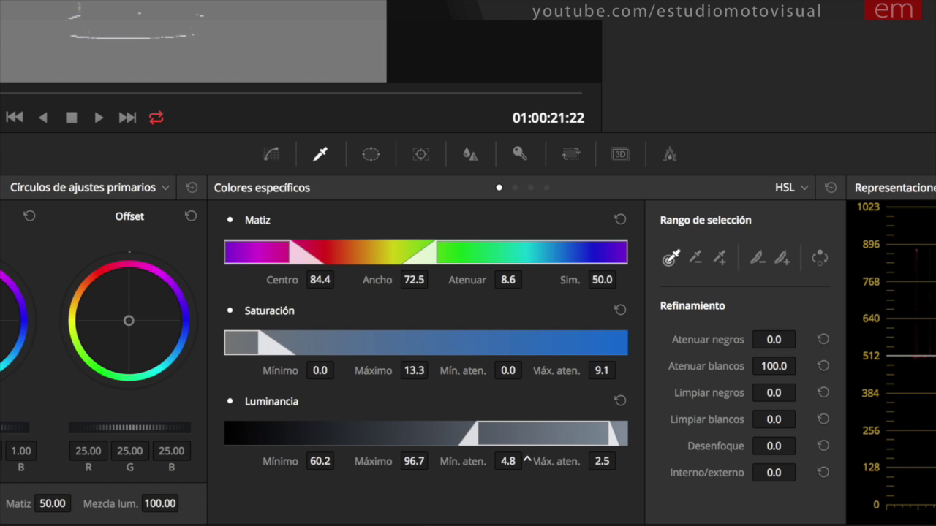
left_click_drag(473, 439, 468, 451)
left_click_drag(605, 465, 621, 462)
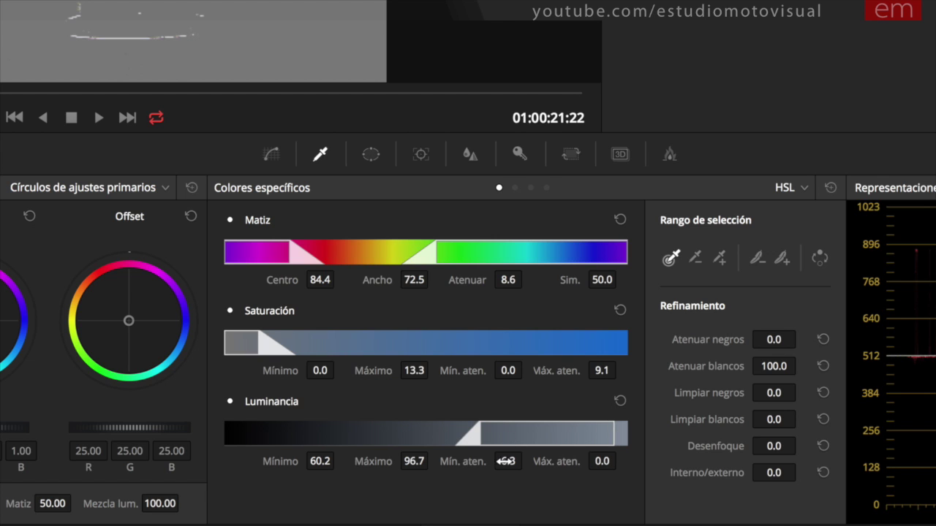
left_click_drag(417, 462, 433, 460)
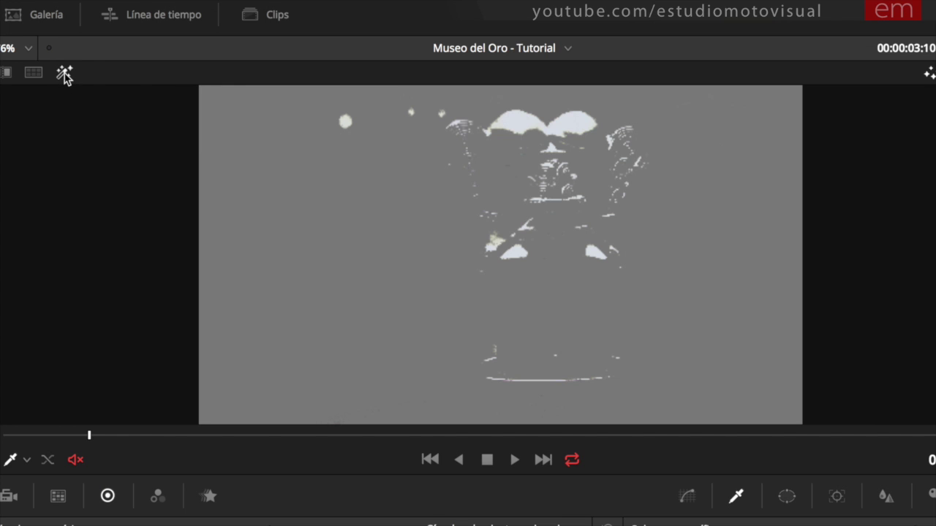
left_click(64, 74)
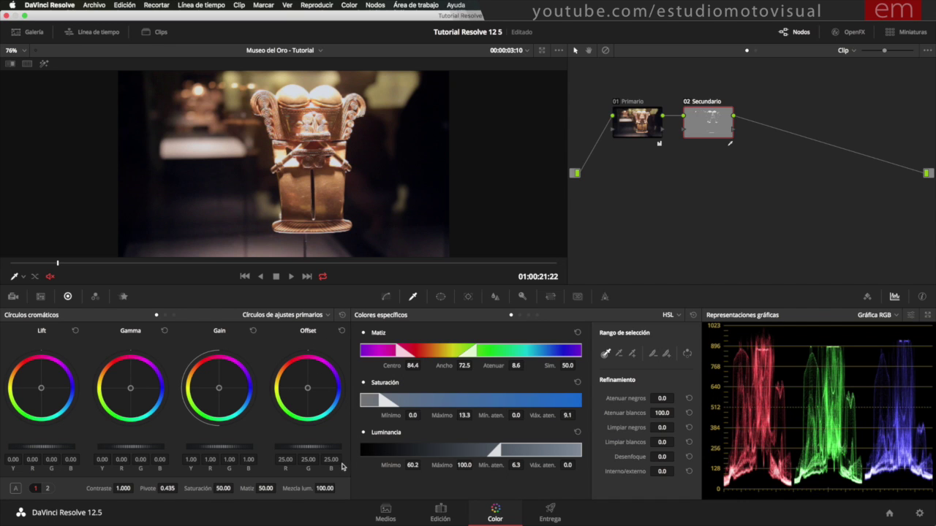
Show the custom curves, try and reset a magenta Offset on node 02, and warm the Offset to R 27.18, G 25.20, B 12.48.
left_click(386, 296)
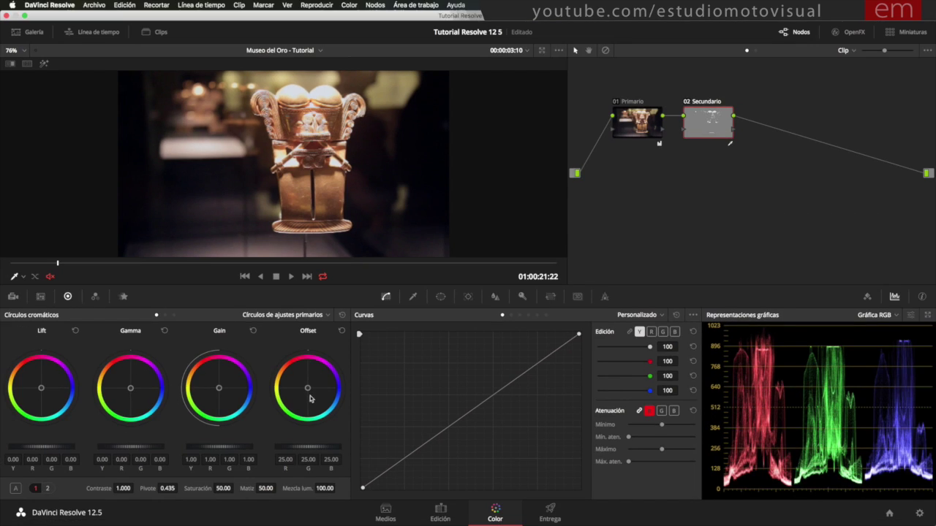
left_click_drag(308, 390, 326, 368)
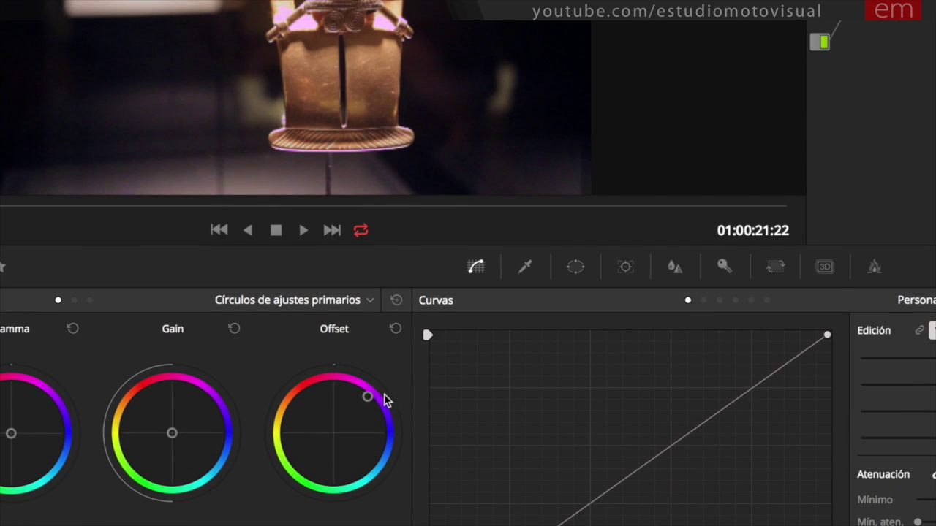
left_click(396, 330)
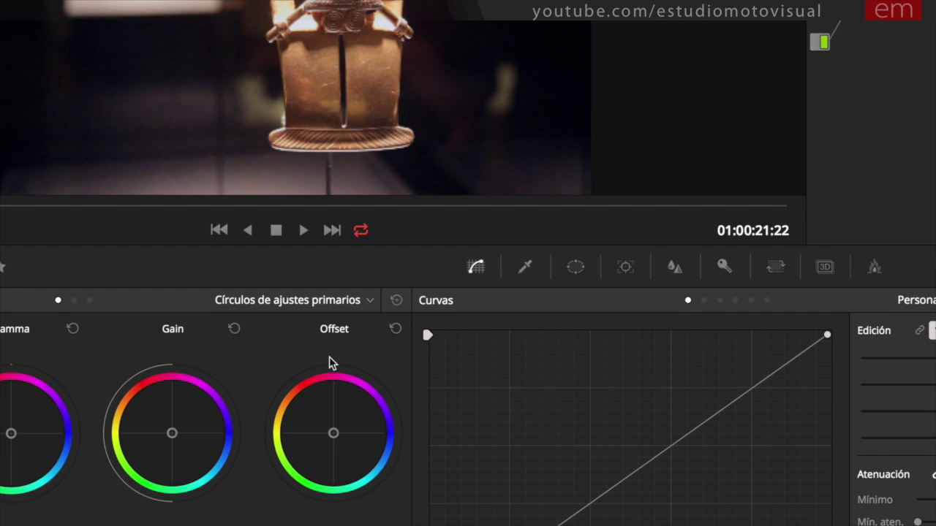
left_click_drag(331, 433, 326, 433)
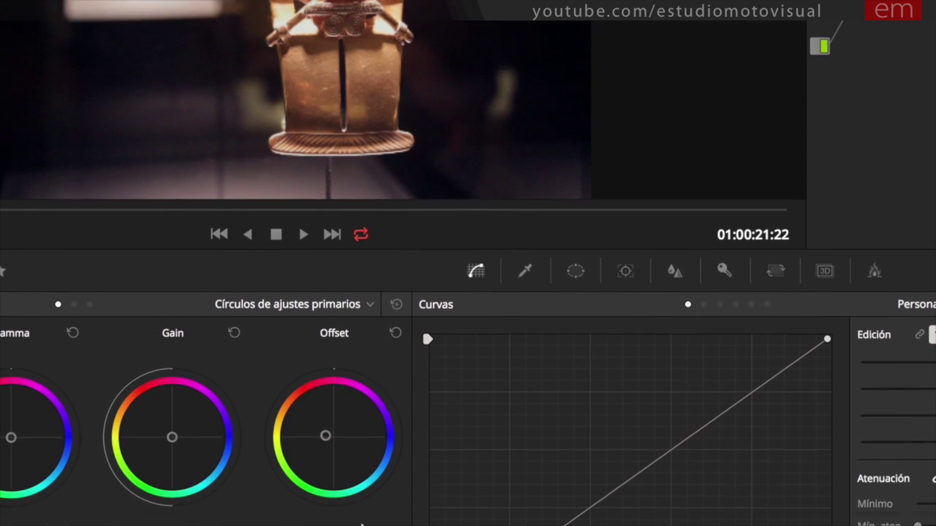
left_click_drag(325, 436, 321, 435)
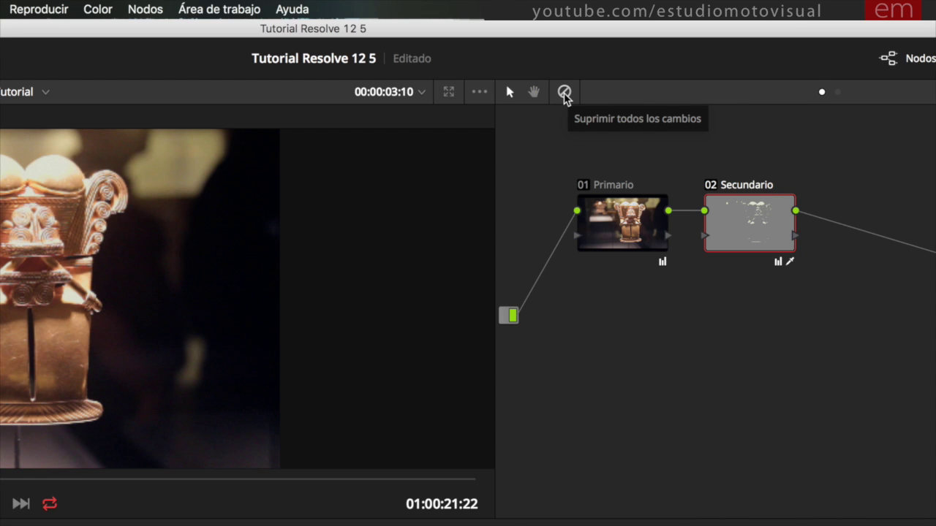
Compare the image with and without all corrections by bypassing and restoring the grades.
left_click(565, 95)
left_click(564, 94)
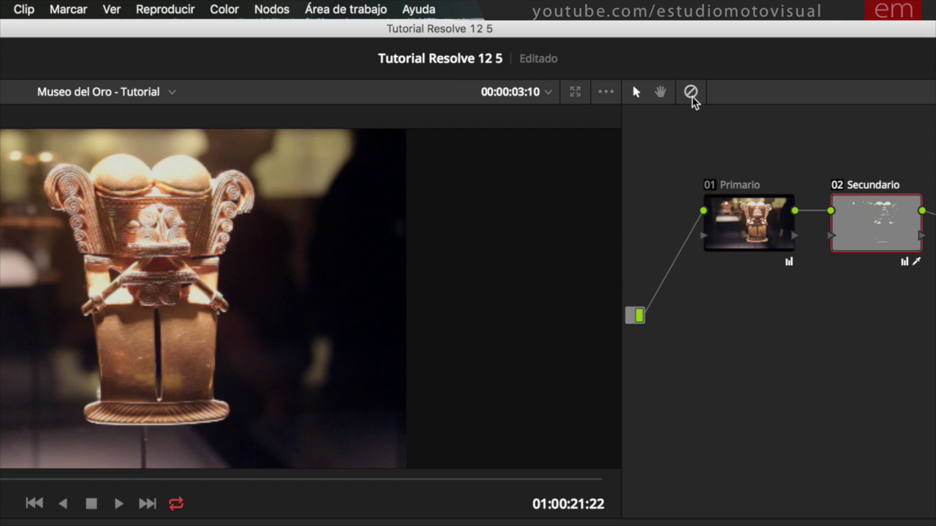
left_click(564, 93)
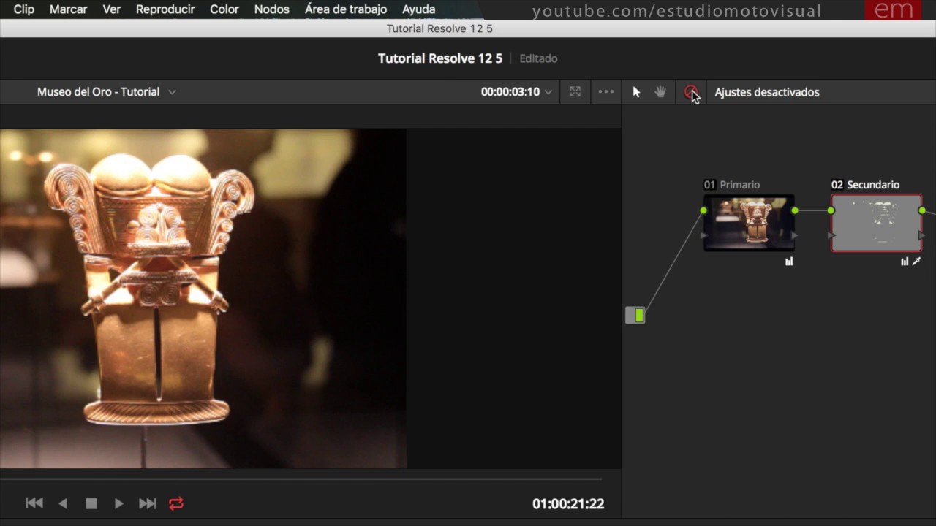
left_click(691, 92)
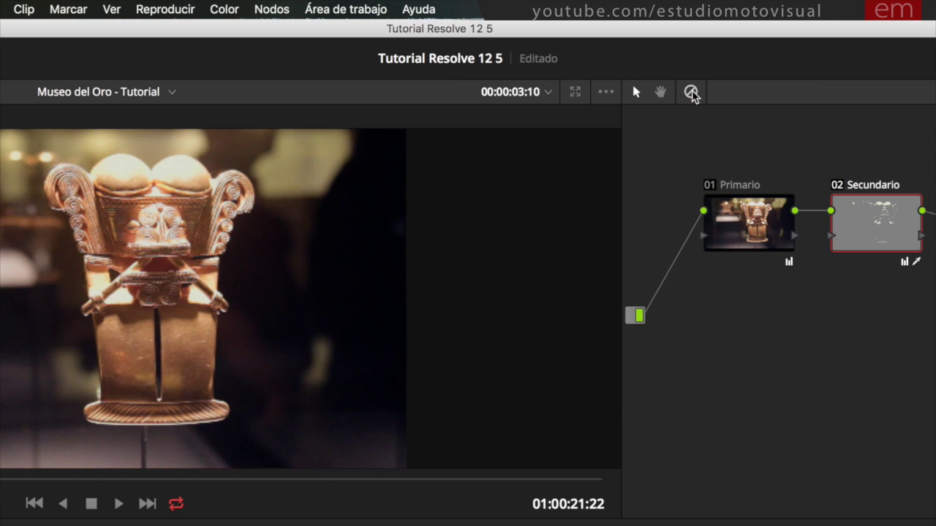
left_click(690, 92)
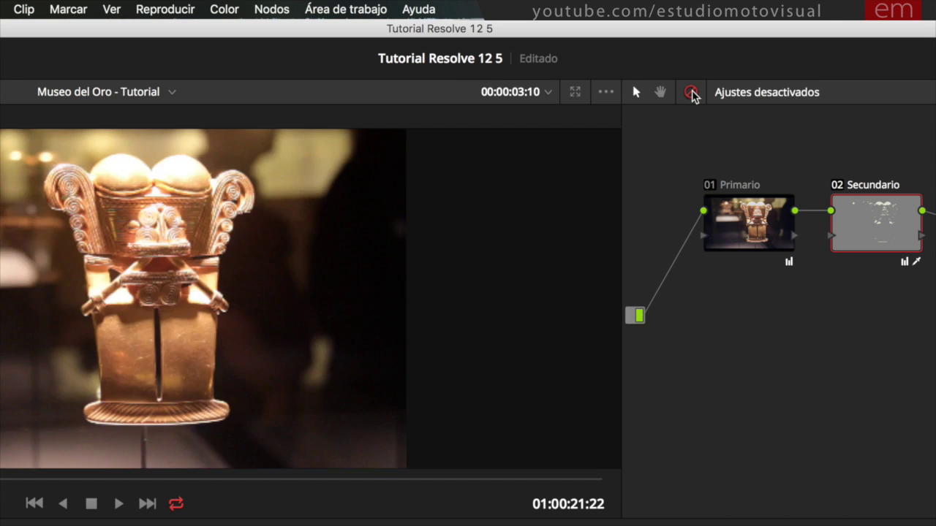
left_click(691, 92)
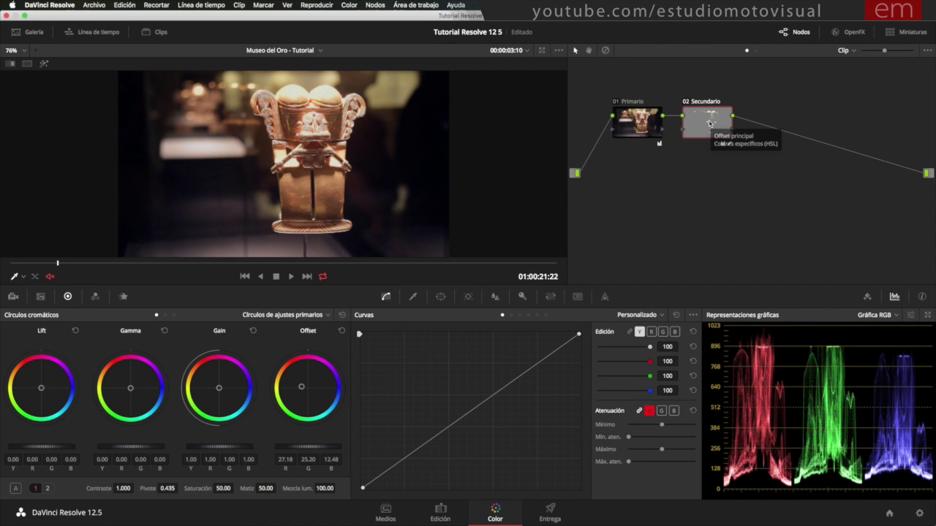
Nudge the Secundario node in the node graph and add a serial node after it.
left_click_drag(699, 122, 700, 120)
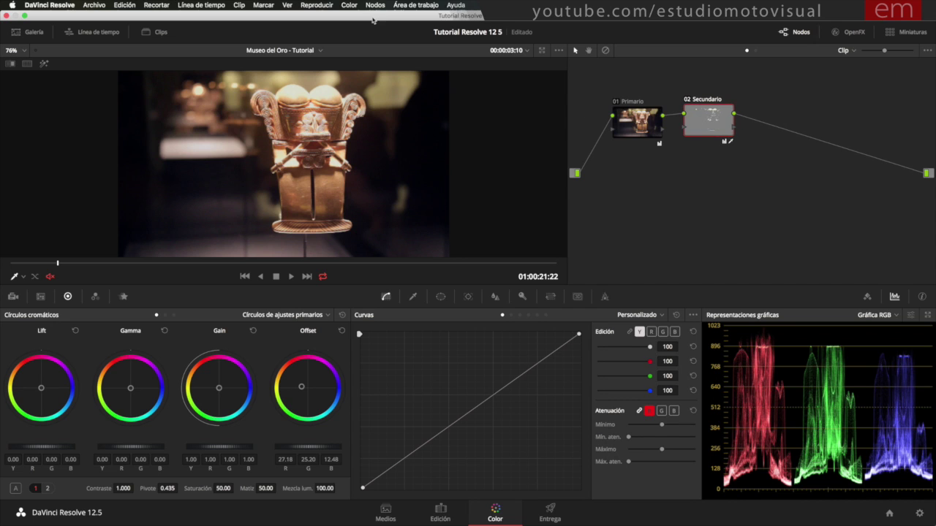
left_click(375, 5)
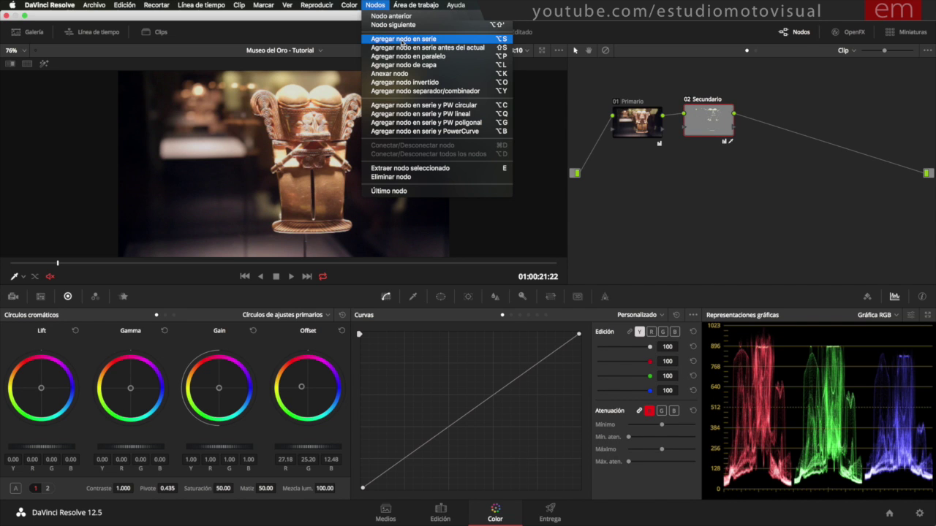
left_click(402, 41)
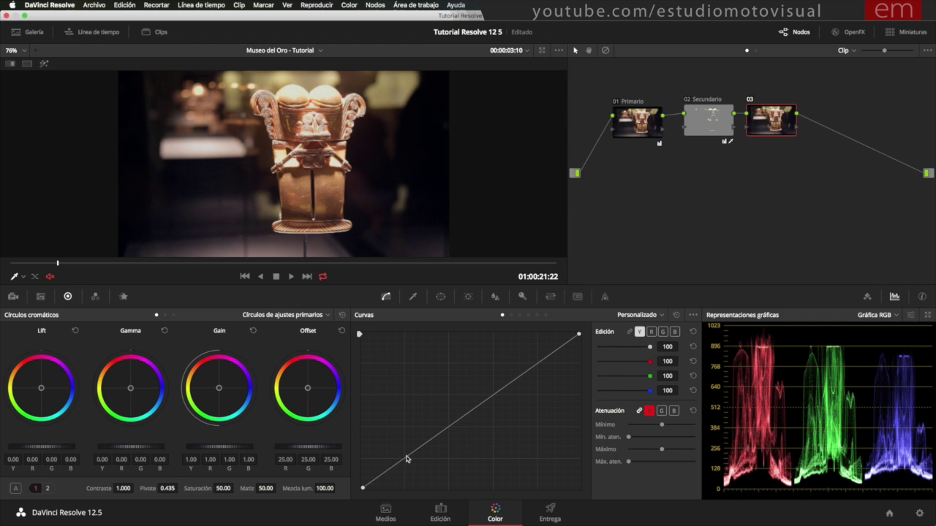
Shape node 03's custom curve by raising the highlights, adding a shadow control point near the diagonal, and lifting the black point.
left_click_drag(407, 460, 411, 459)
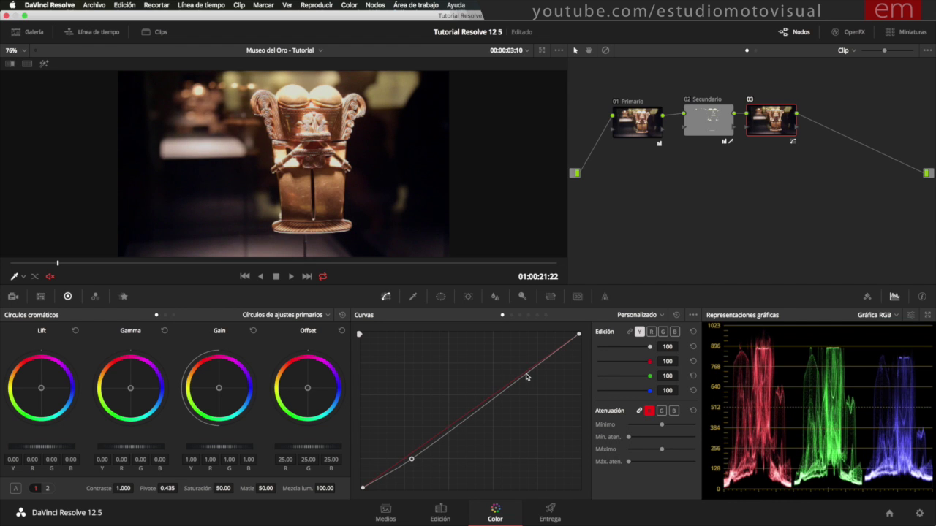
left_click_drag(526, 376, 515, 362)
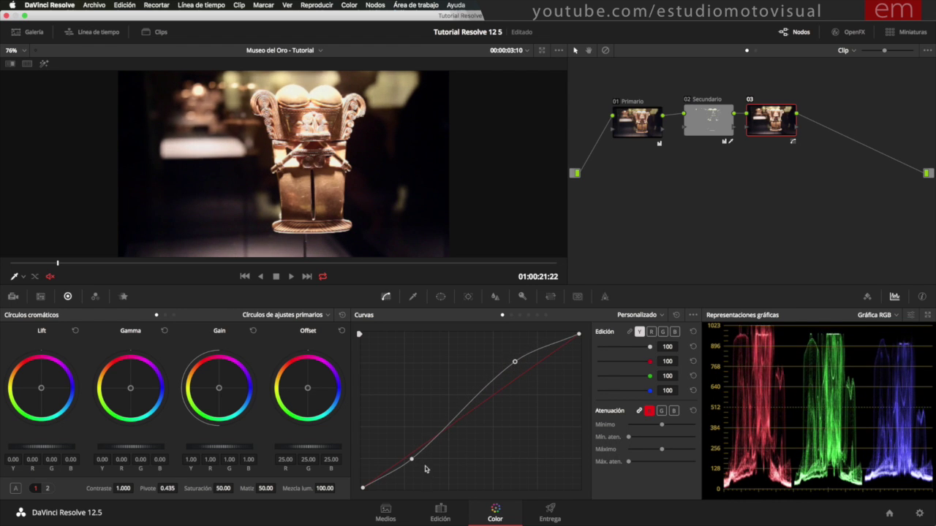
left_click_drag(411, 459, 411, 452)
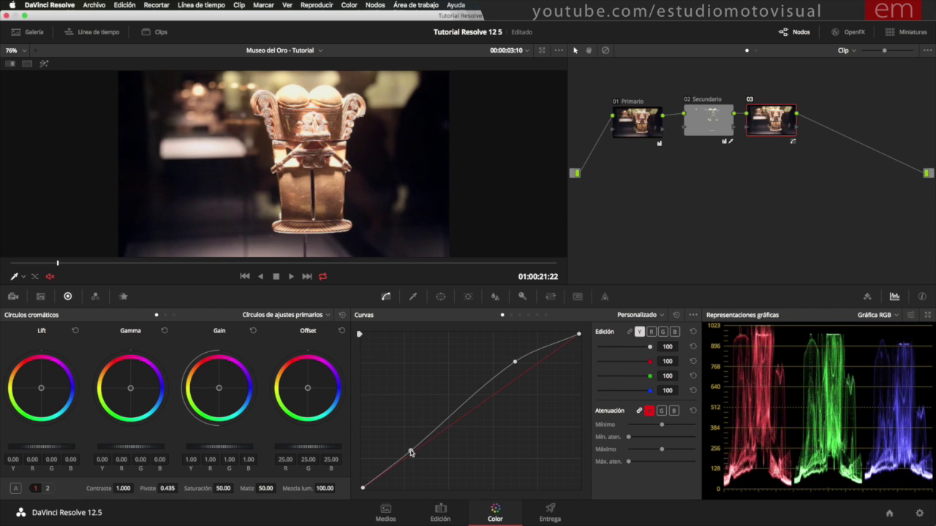
left_click_drag(516, 362, 513, 372)
left_click_drag(411, 452, 415, 452)
left_click_drag(362, 488, 363, 471)
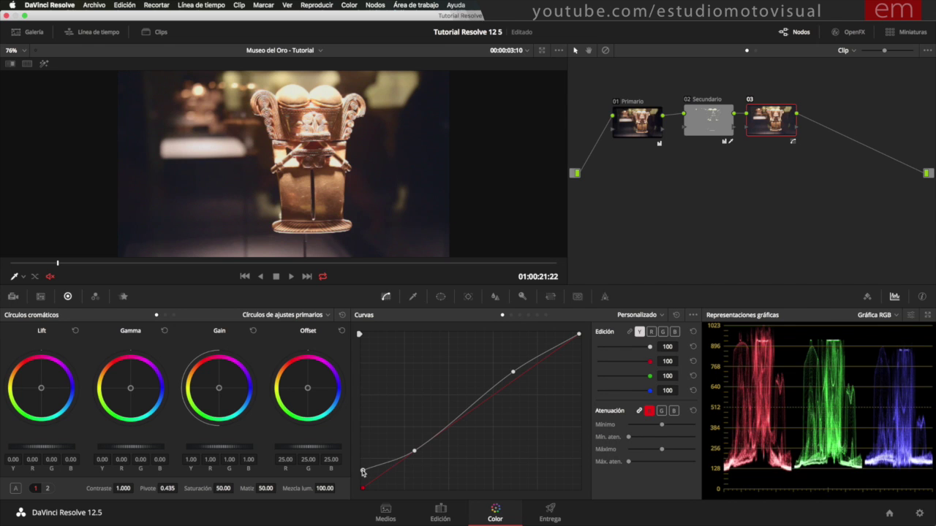
left_click_drag(414, 451, 417, 454)
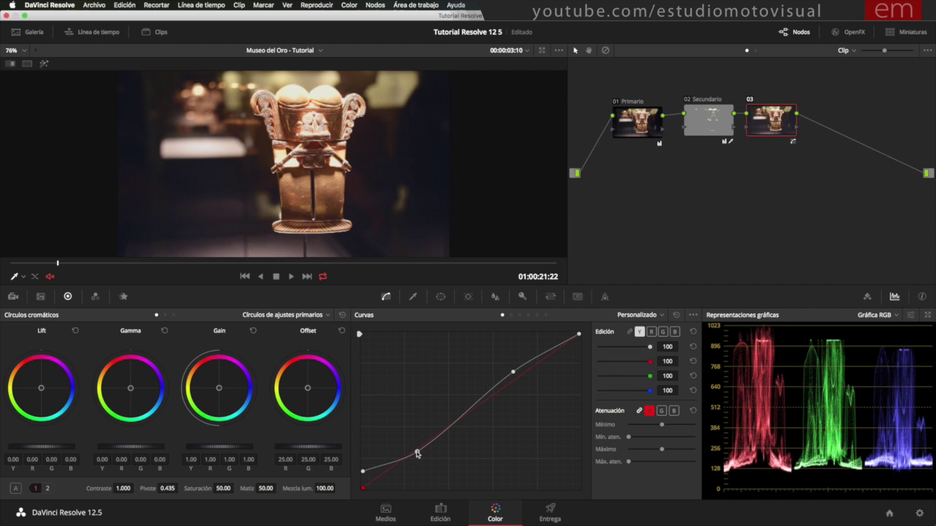
Bypass and restore all grades again to compare the original clip with the three-node correction.
left_click(606, 51)
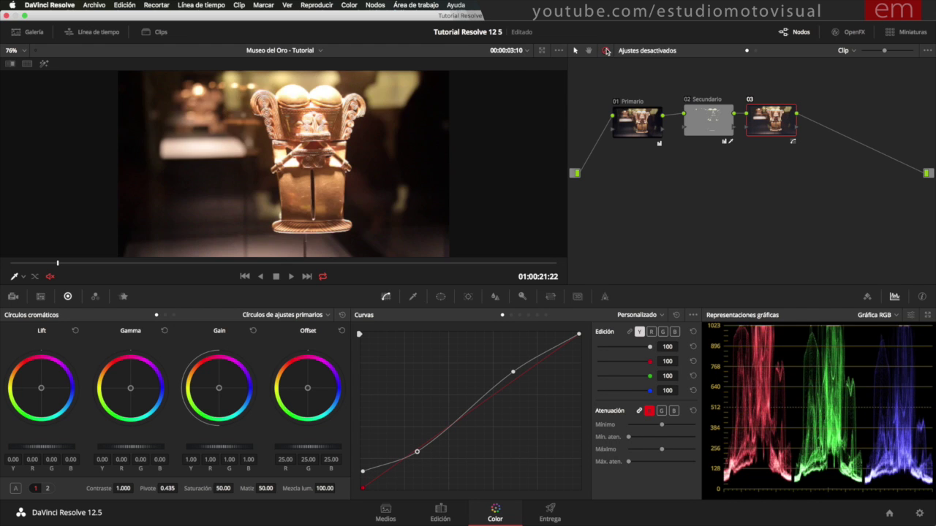
left_click(606, 51)
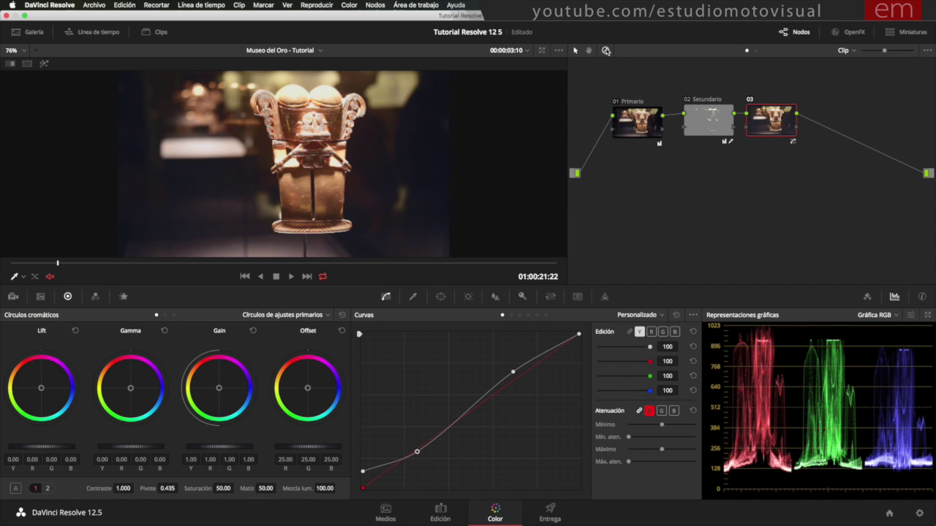
left_click(605, 51)
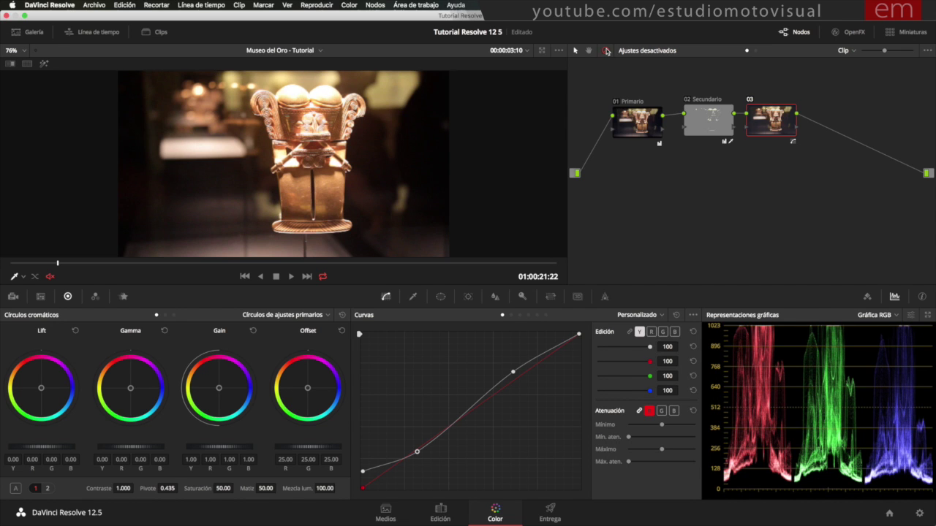
left_click(605, 51)
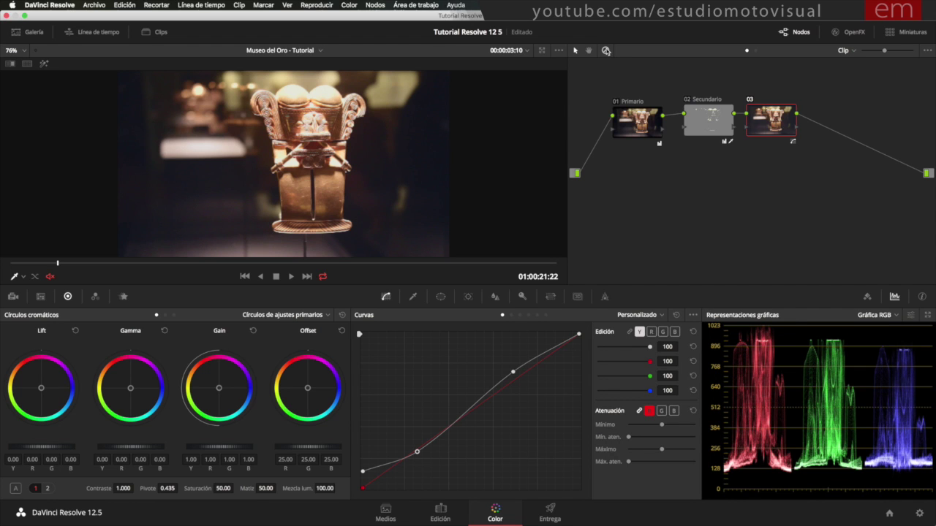